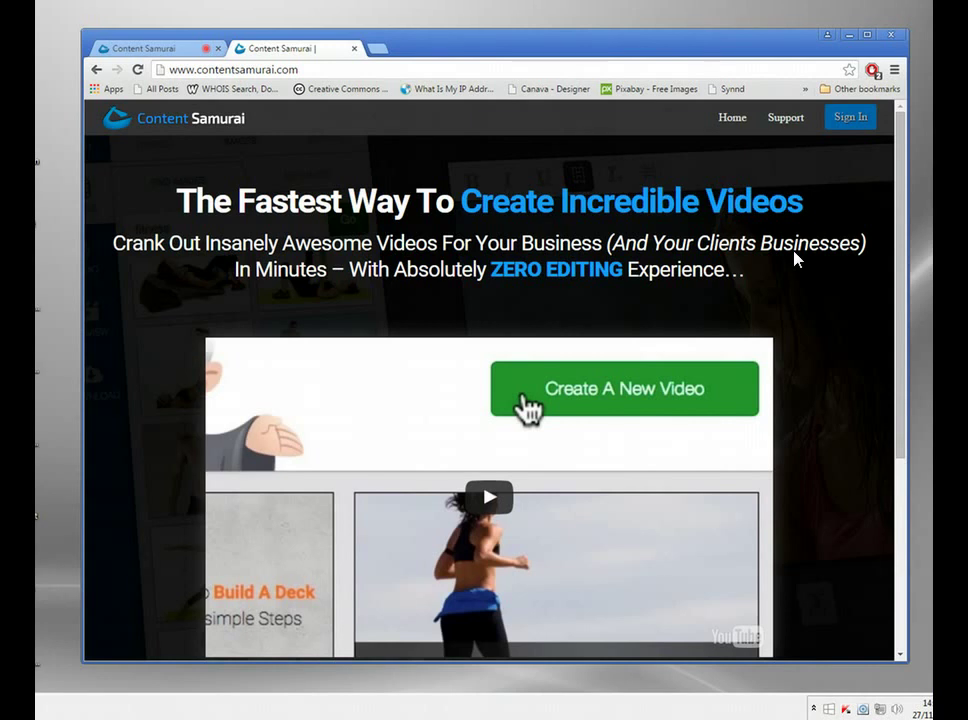
Browse the contentsamurai.com landing page, then close that tab to return to My Videos.
click(888, 310)
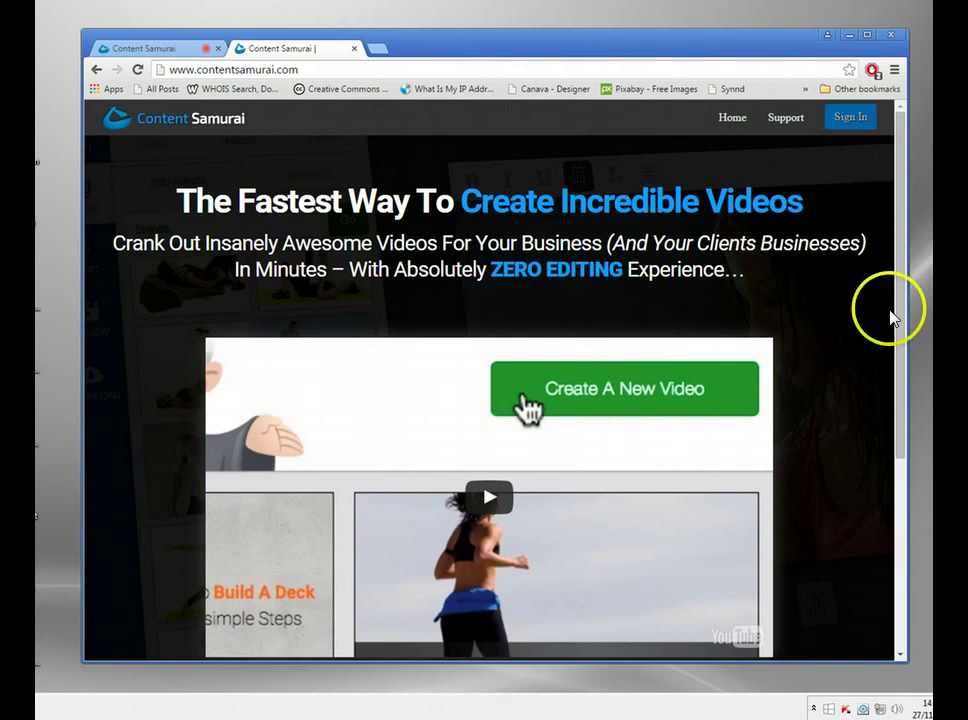
scroll(891, 314, down, 3)
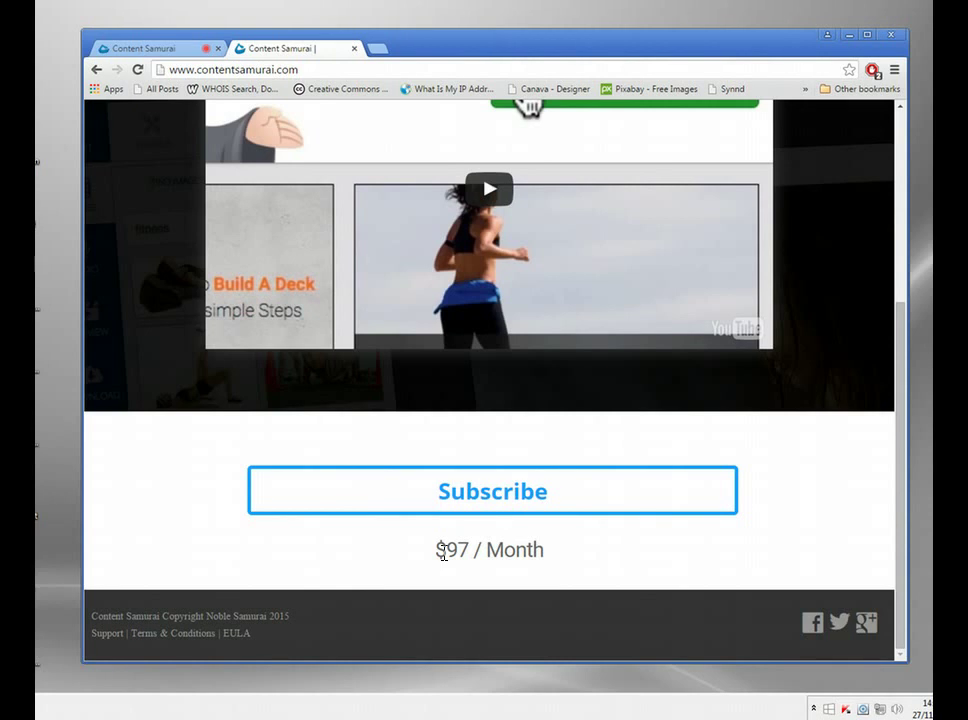
scroll(443, 555, up, 3)
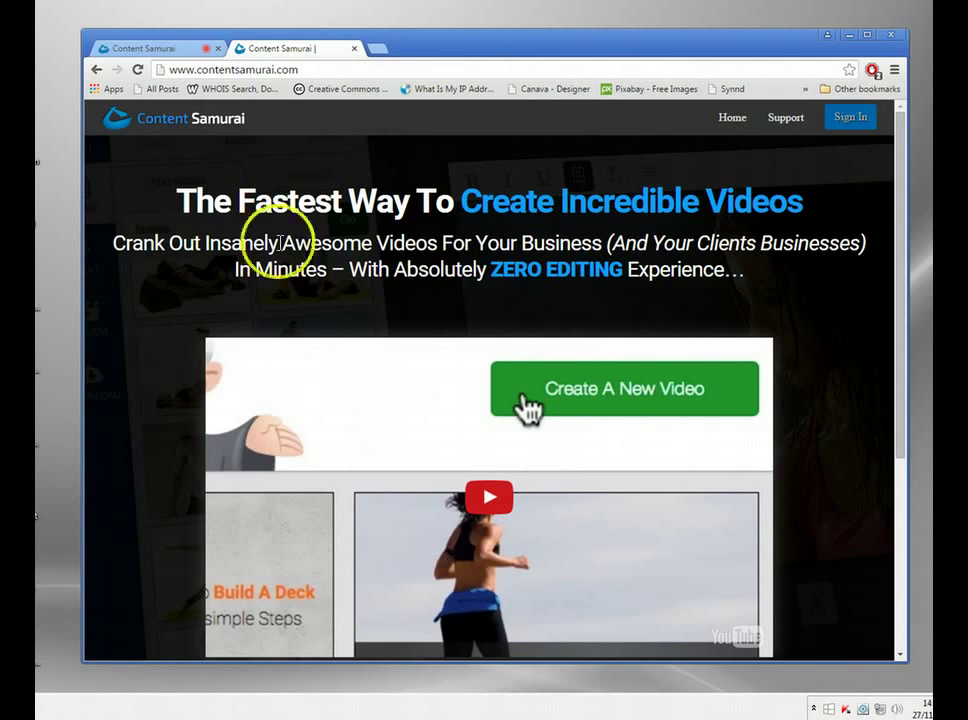
click(354, 48)
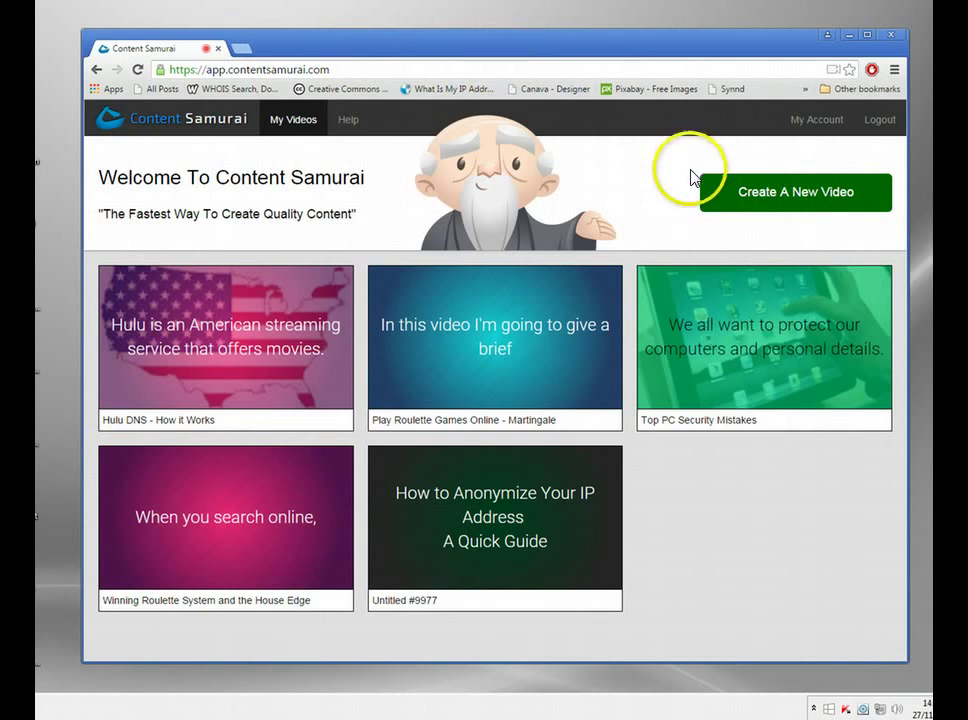
Start a new video project with the Create A New Video button.
click(738, 195)
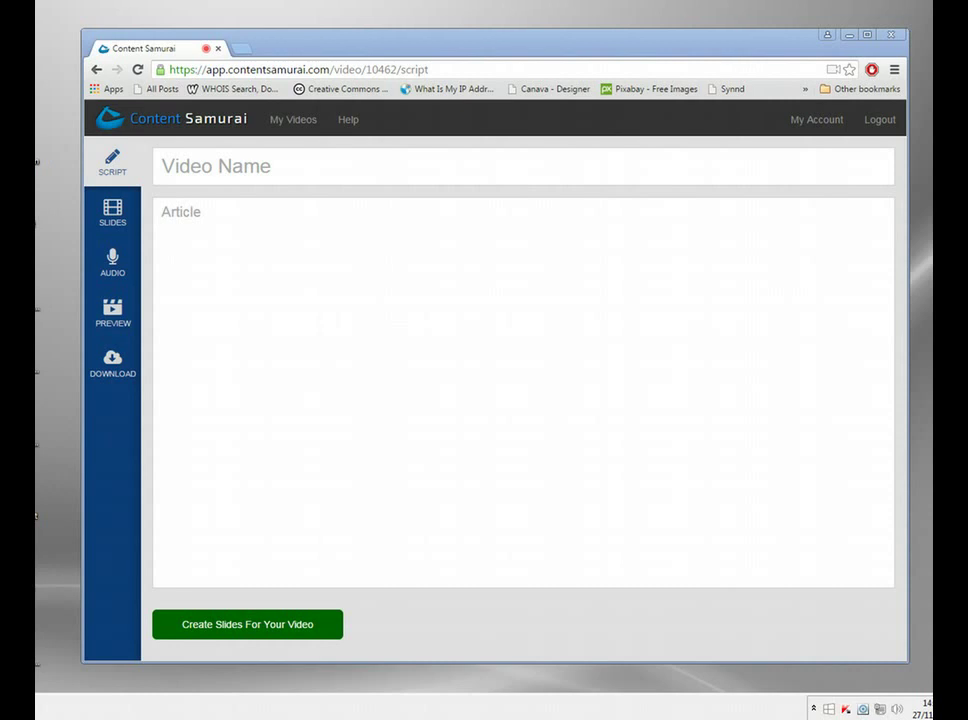
Paste the copied article into the Article box as plain text.
click(252, 374)
click(361, 307)
right_click(324, 292)
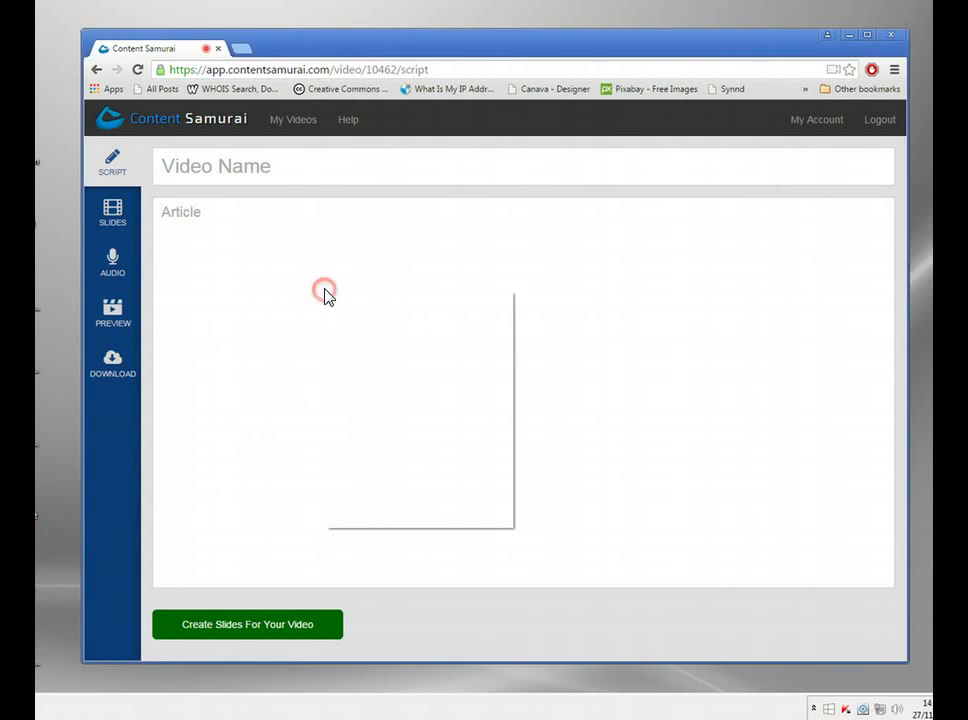
click(386, 397)
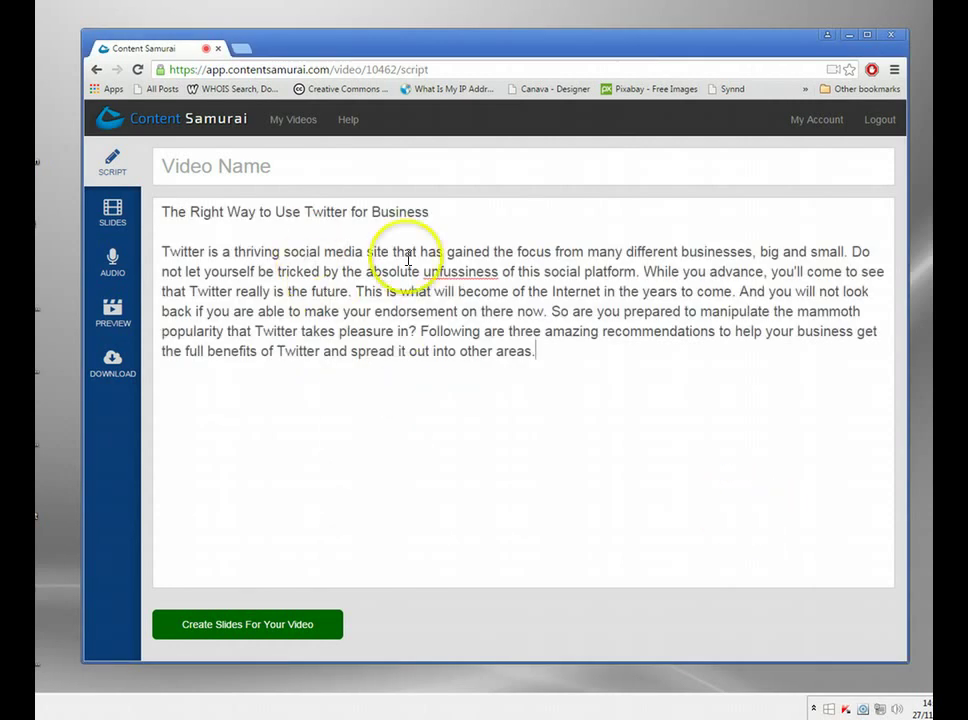
Move the article's title line into the Video Name field.
drag(454, 214, 103, 218)
key(ctrl+x)
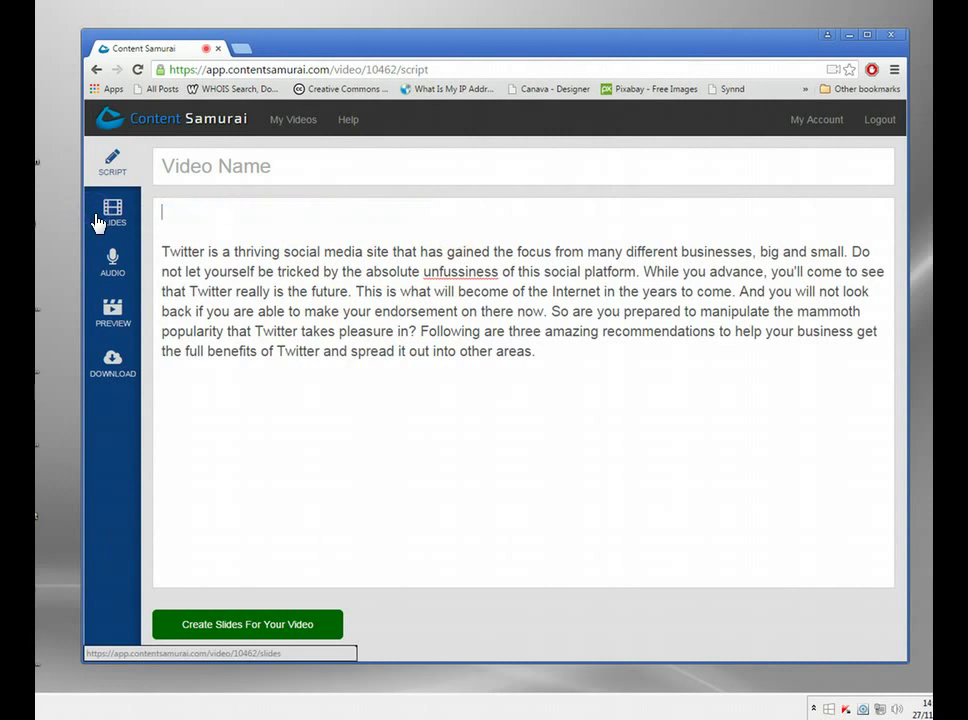
click(243, 171)
key(ctrl+v)
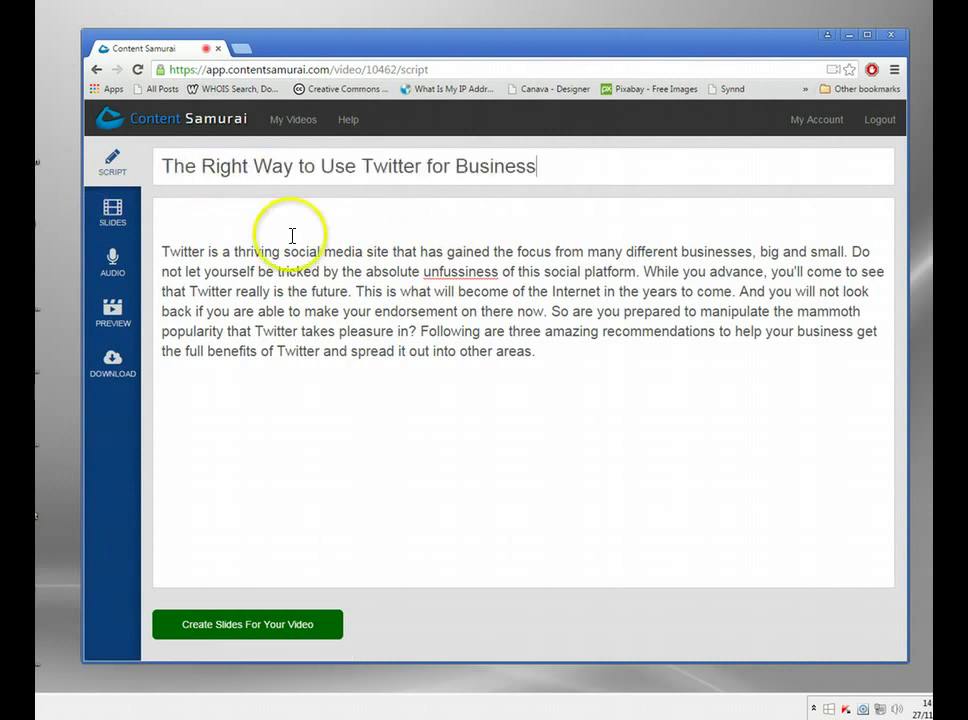
Remove the blank lines, split the article into three paragraphs, and create slides from it.
click(248, 228)
key(Delete)
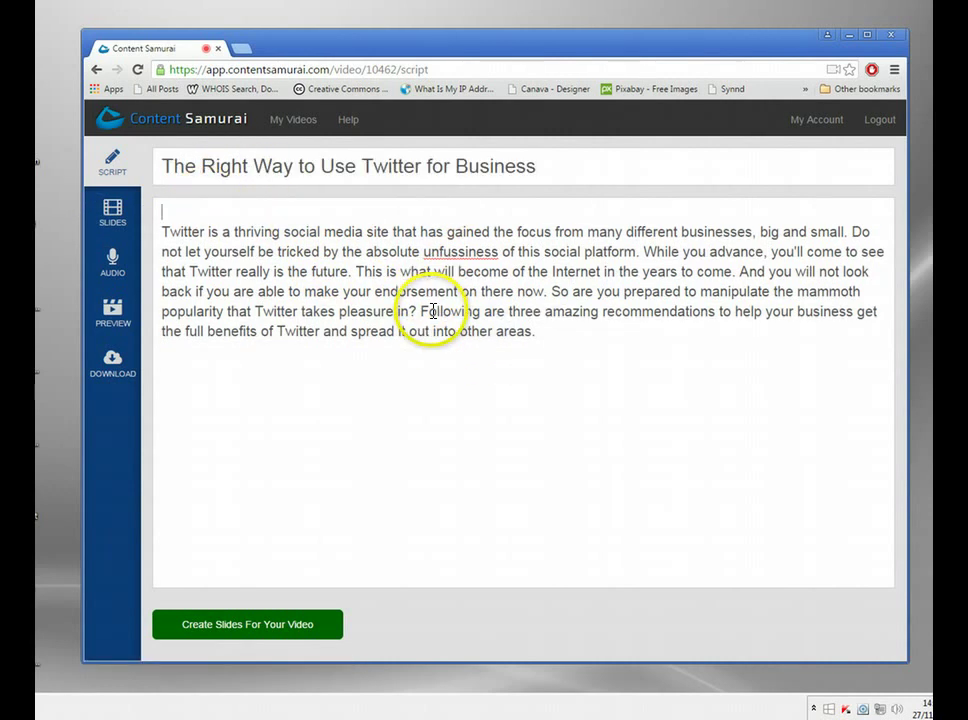
key(Delete)
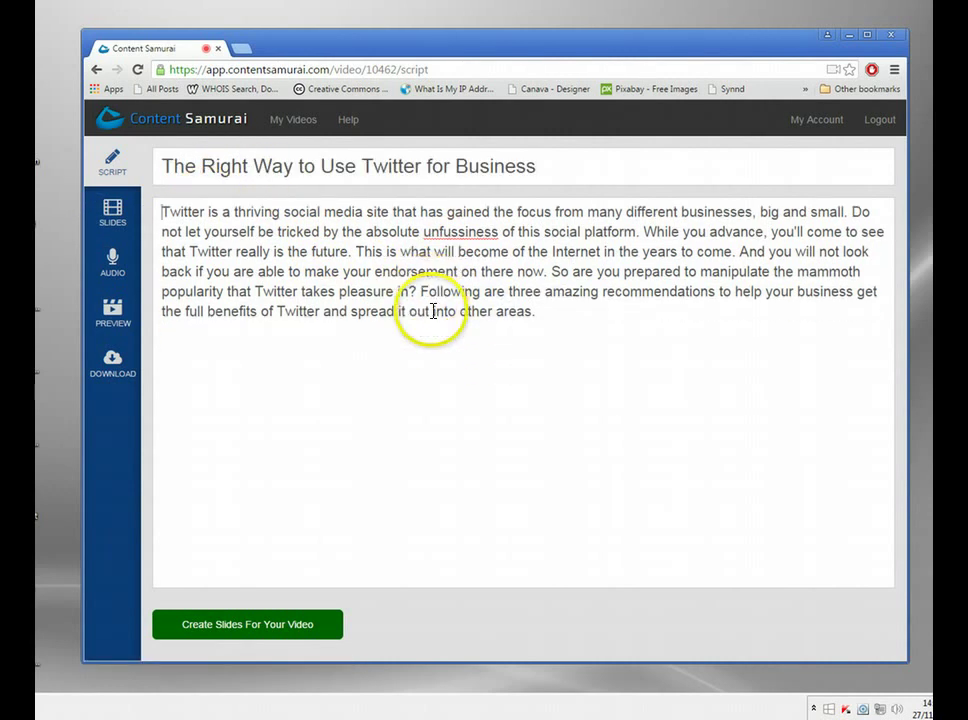
click(359, 252)
key(Return)
key(Return)
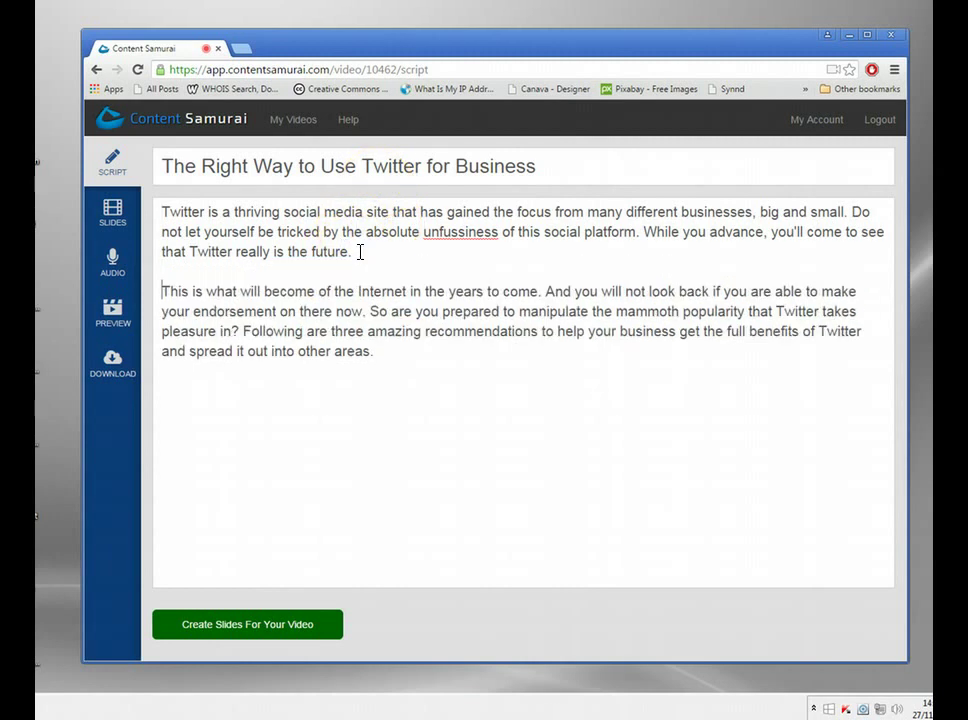
click(370, 311)
key(Return)
key(Return)
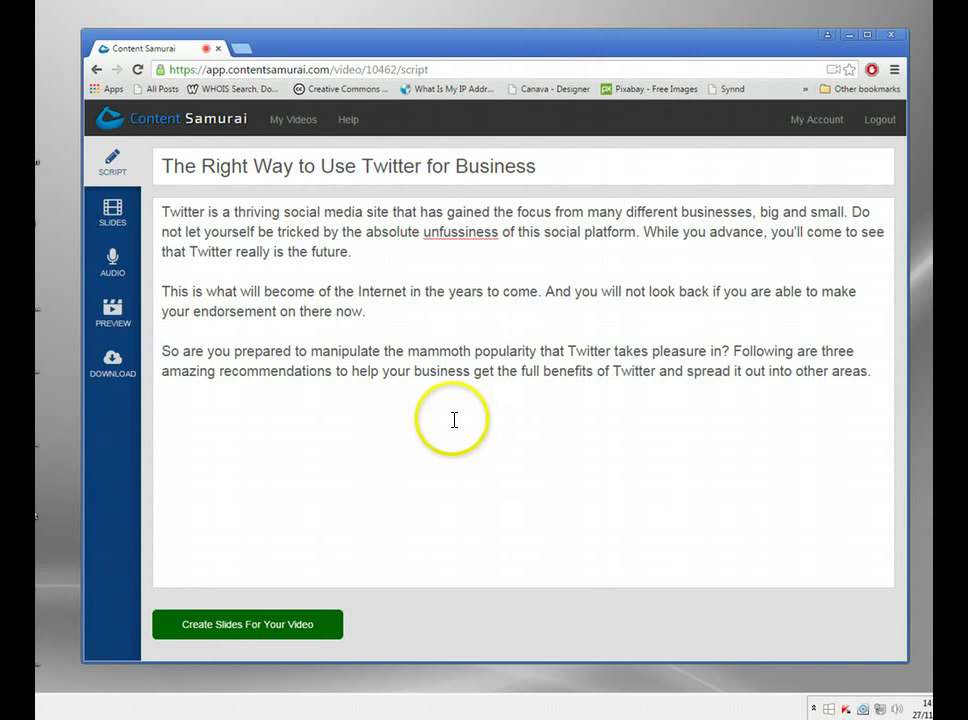
click(250, 628)
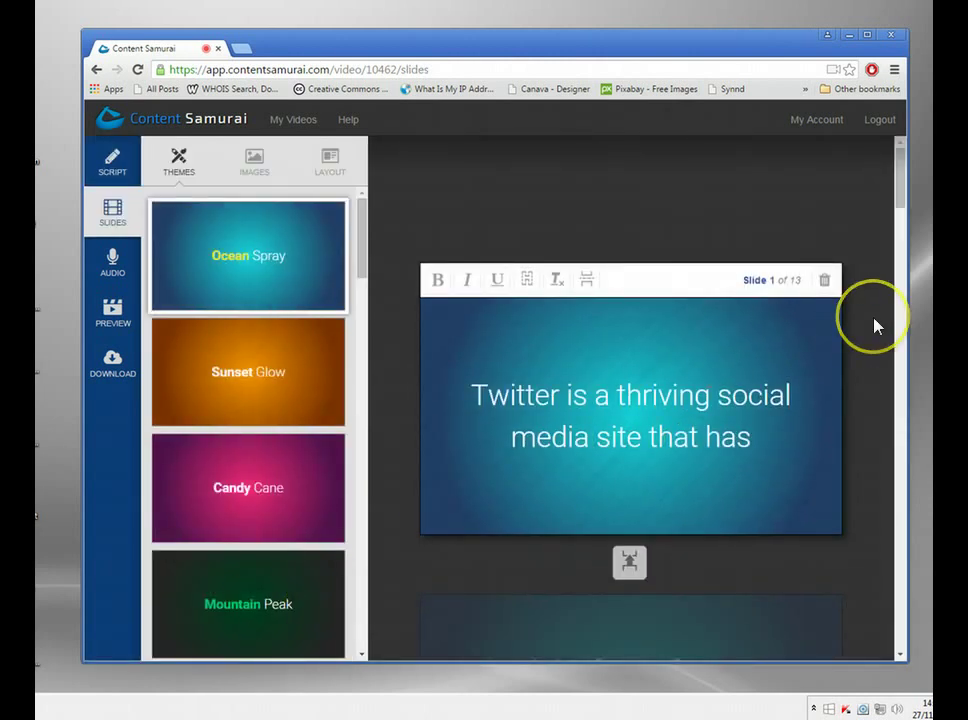
Try the Sunset Glow and Mountain Peak themes, then settle on the pink Candy Cane theme.
scroll(873, 325, down, 20)
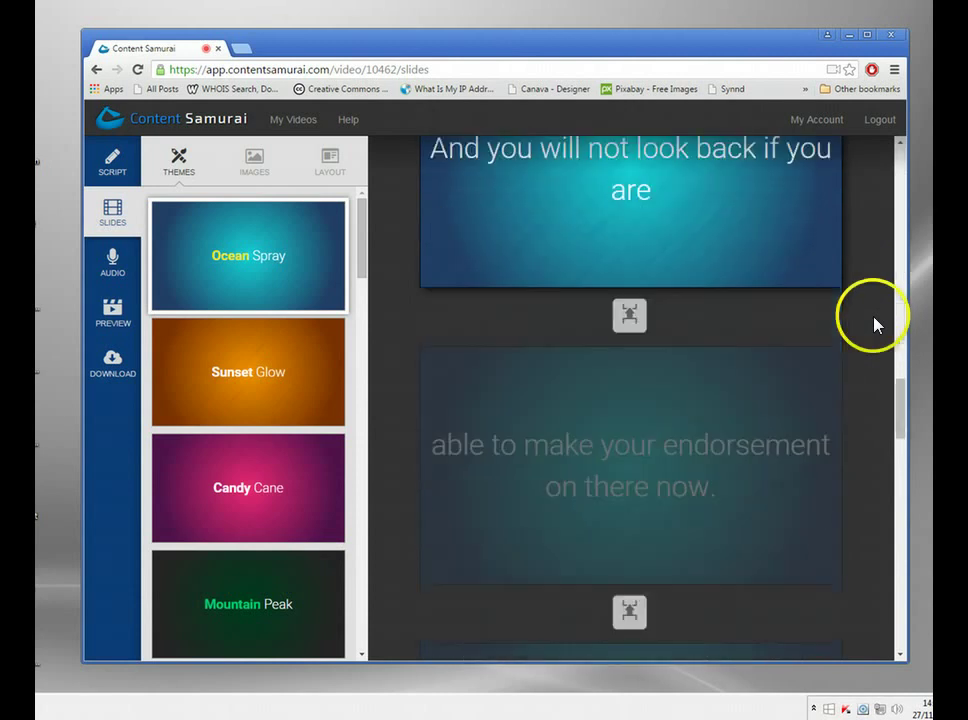
scroll(873, 325, down, 6)
scroll(873, 325, up, 5)
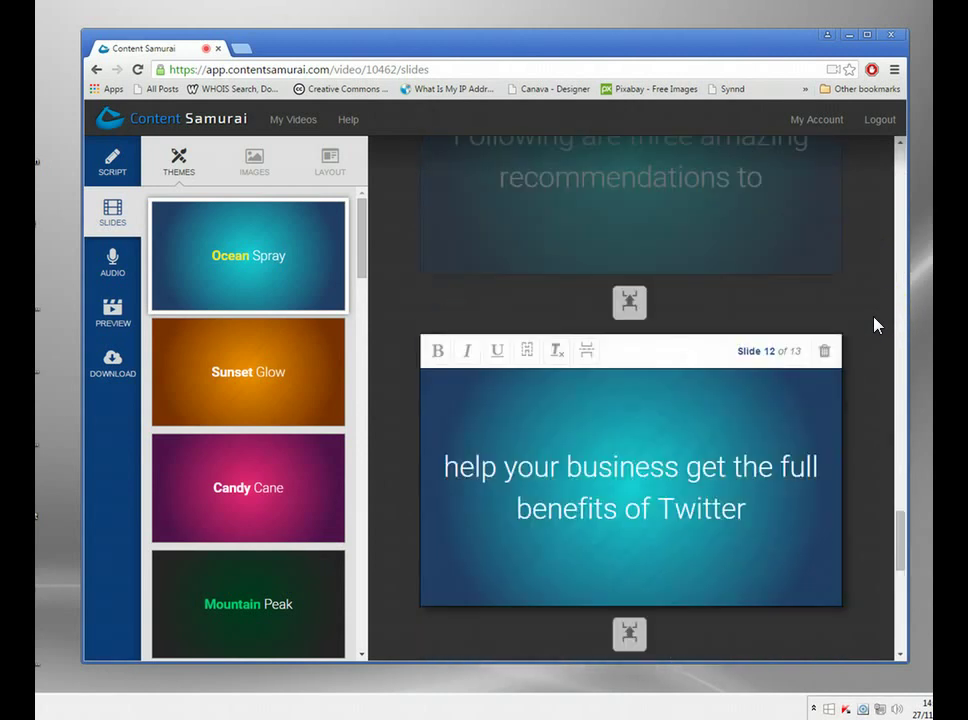
scroll(873, 325, up, 20)
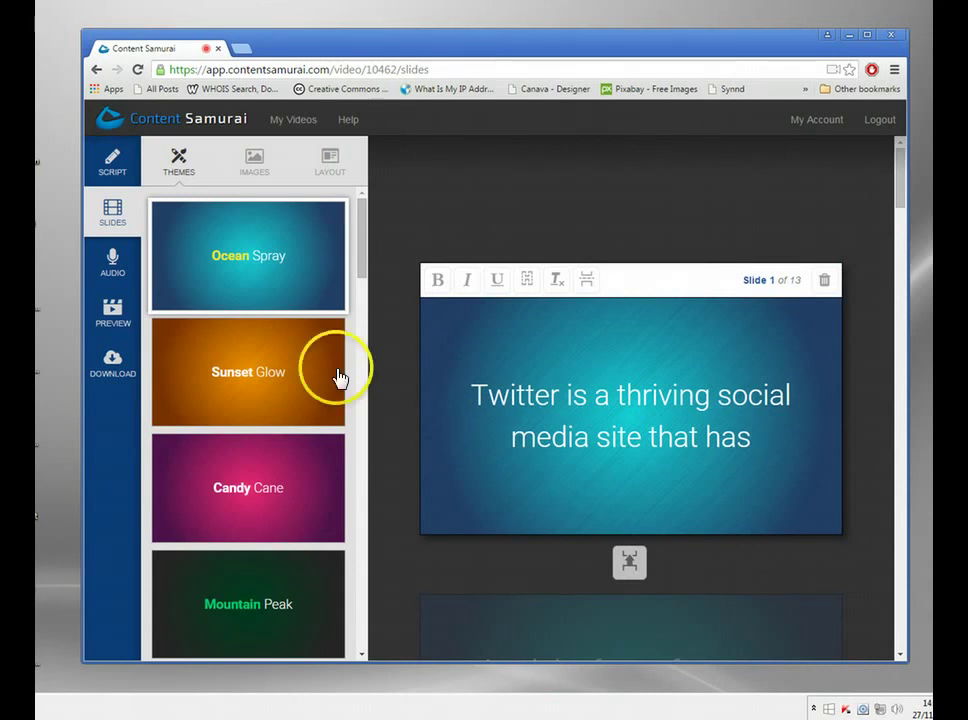
click(236, 388)
scroll(242, 335, down, 2)
click(242, 335)
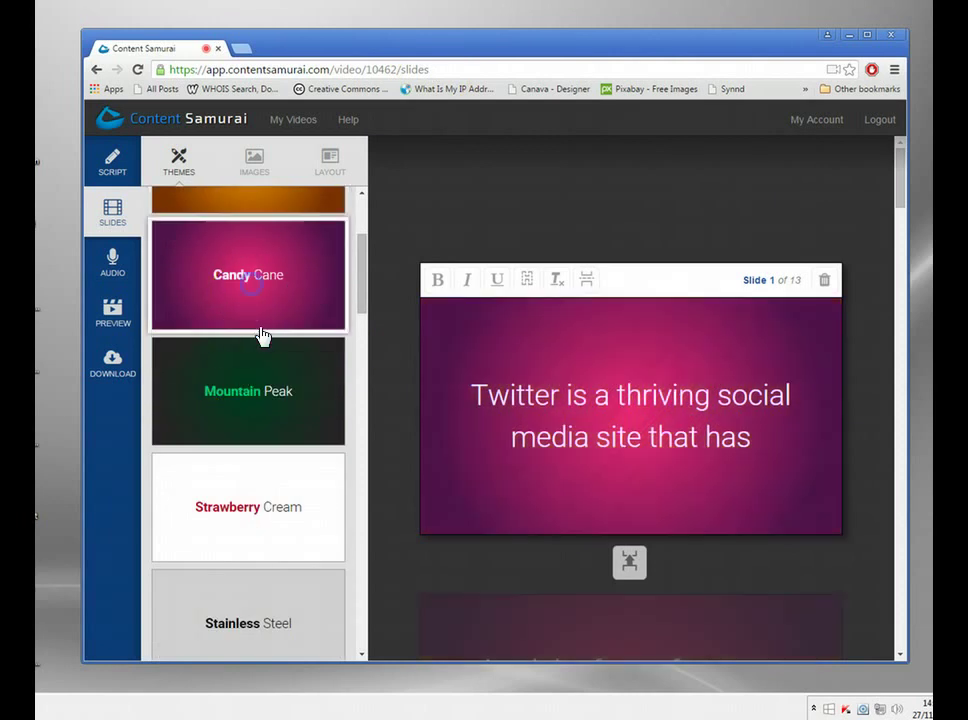
click(266, 385)
click(264, 277)
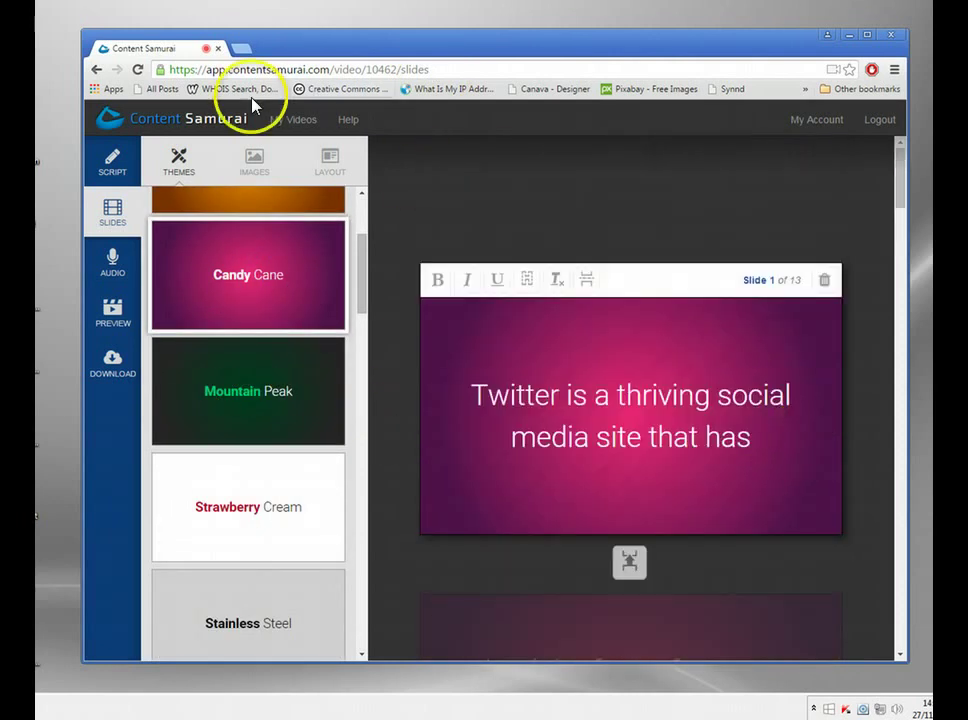
From the uploaded images, set a casino-table photo behind slide 1 and a photo behind slide 2.
click(266, 167)
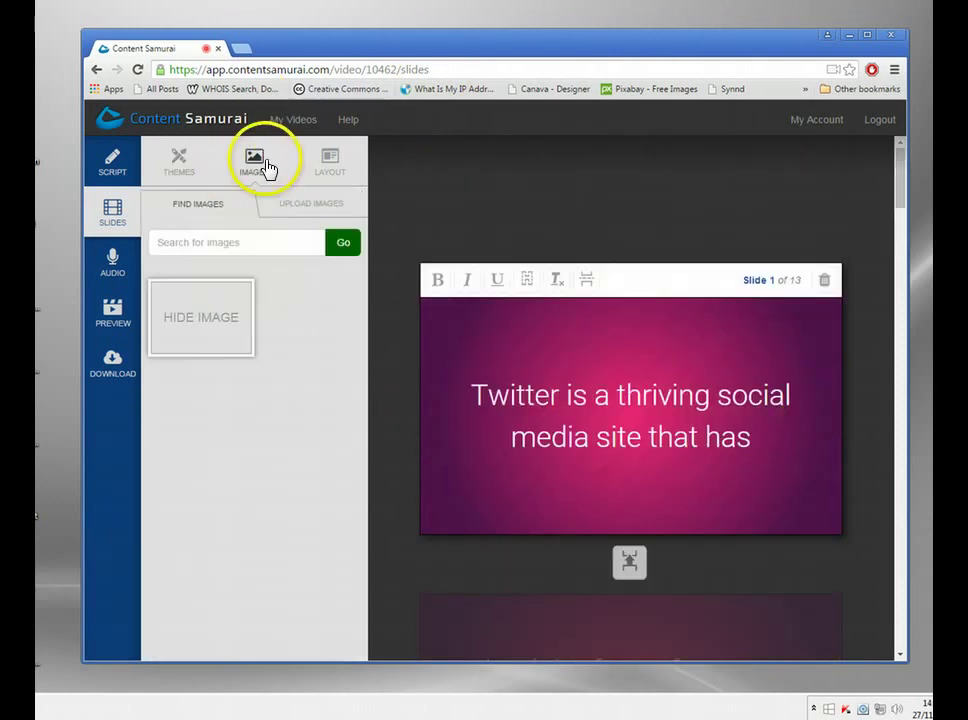
click(303, 205)
scroll(320, 365, down, 3)
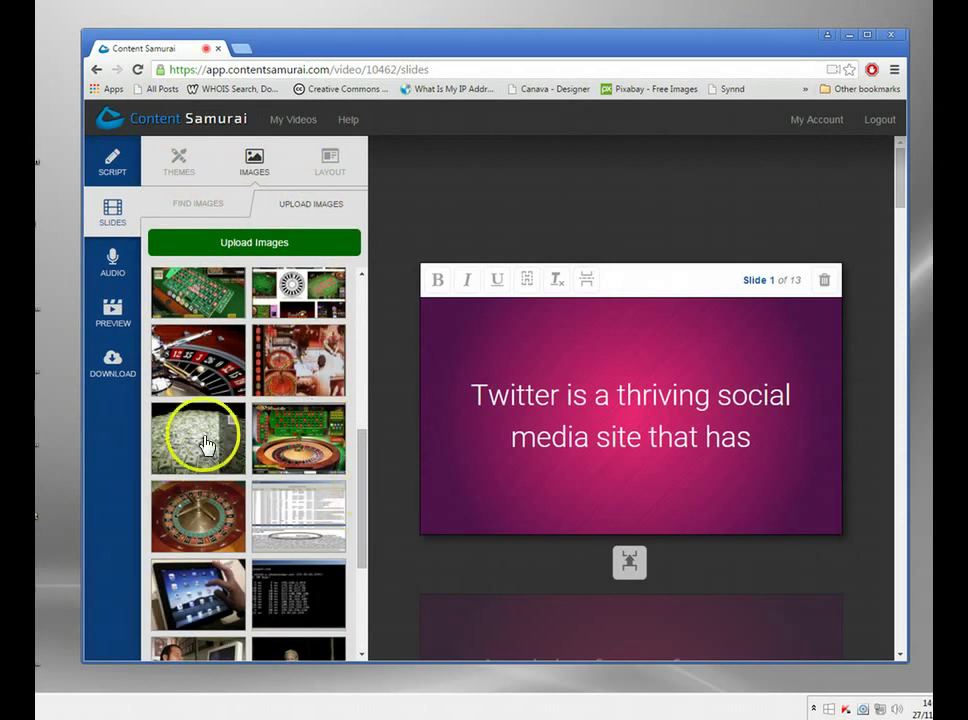
click(192, 303)
scroll(305, 400, down, 3)
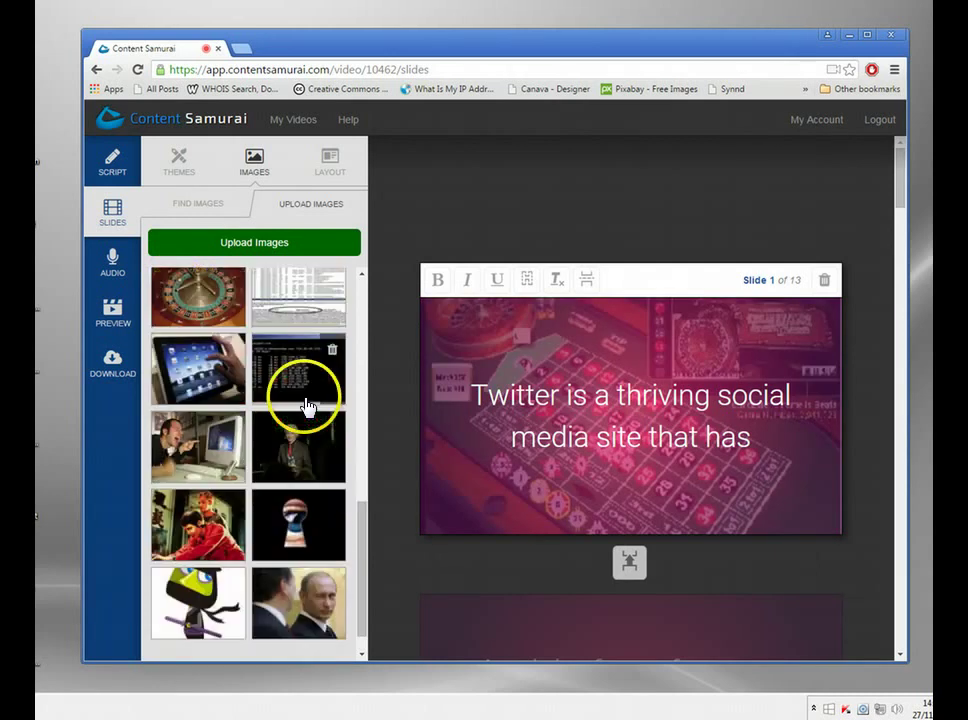
scroll(655, 522, down, 3)
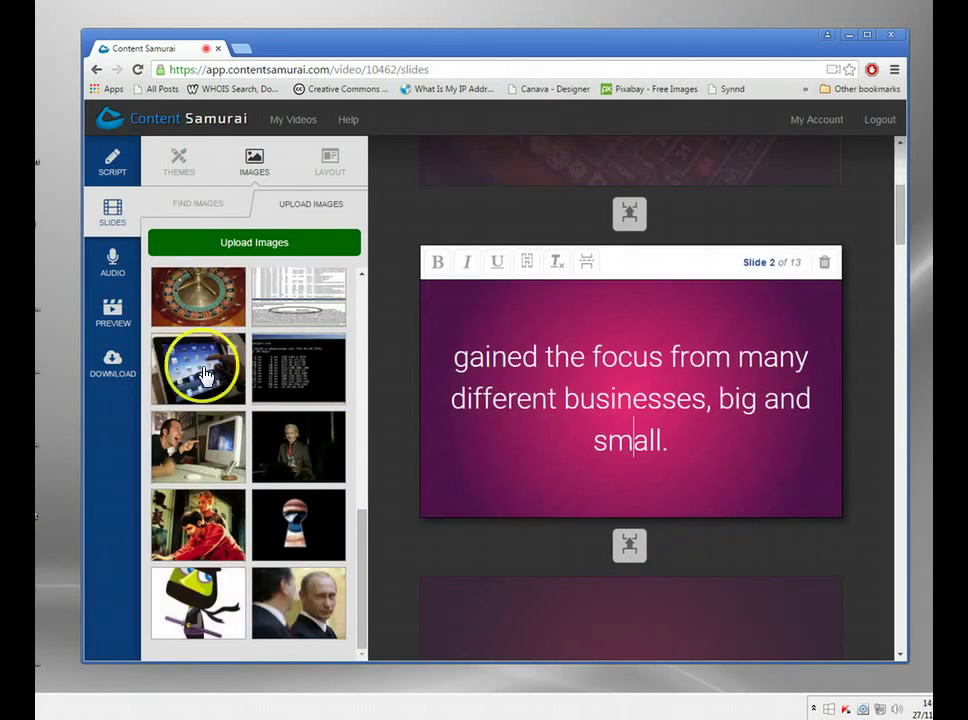
click(190, 296)
Set a terminal screenshot behind slide 3 and, after trying others, a roulette wheel behind slide 4.
scroll(571, 481, down, 3)
click(285, 380)
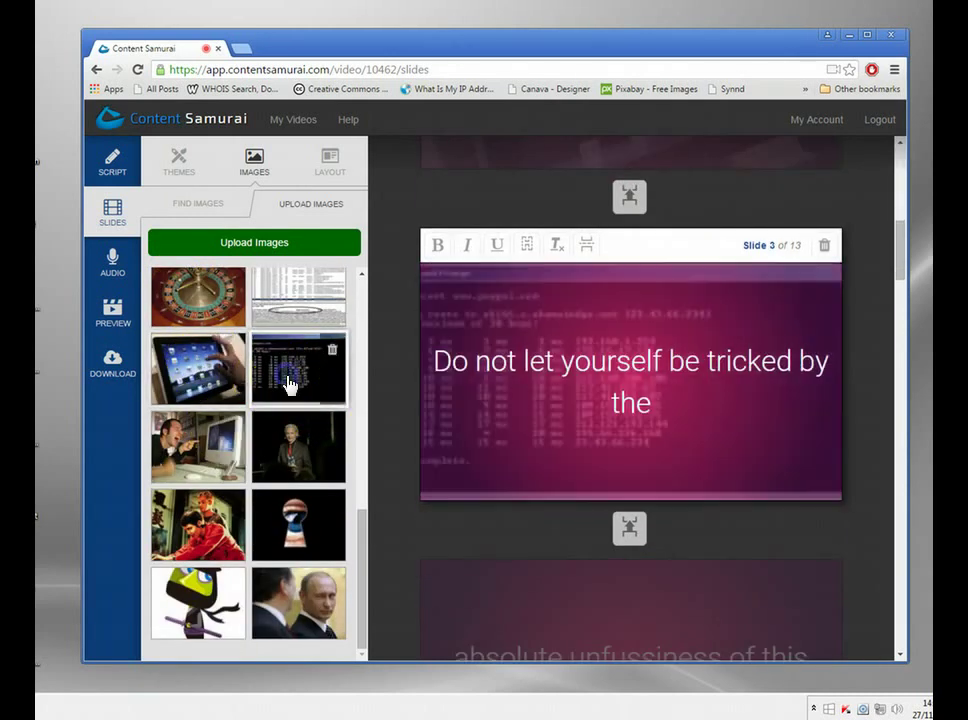
scroll(471, 475, down, 3)
scroll(265, 305, up, 3)
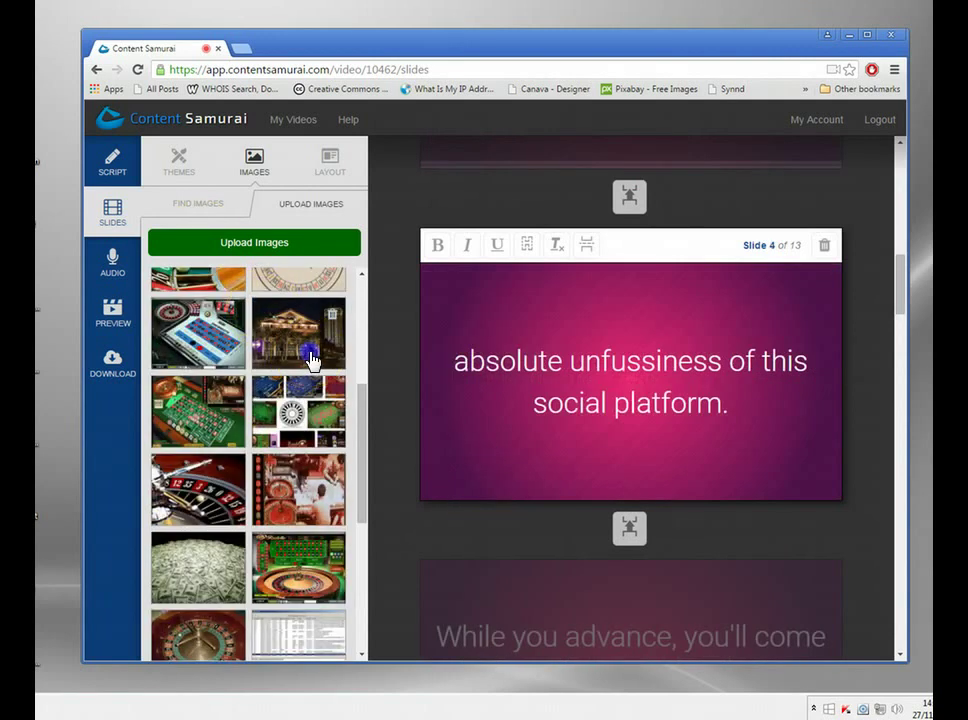
click(305, 355)
scroll(240, 440, up, 3)
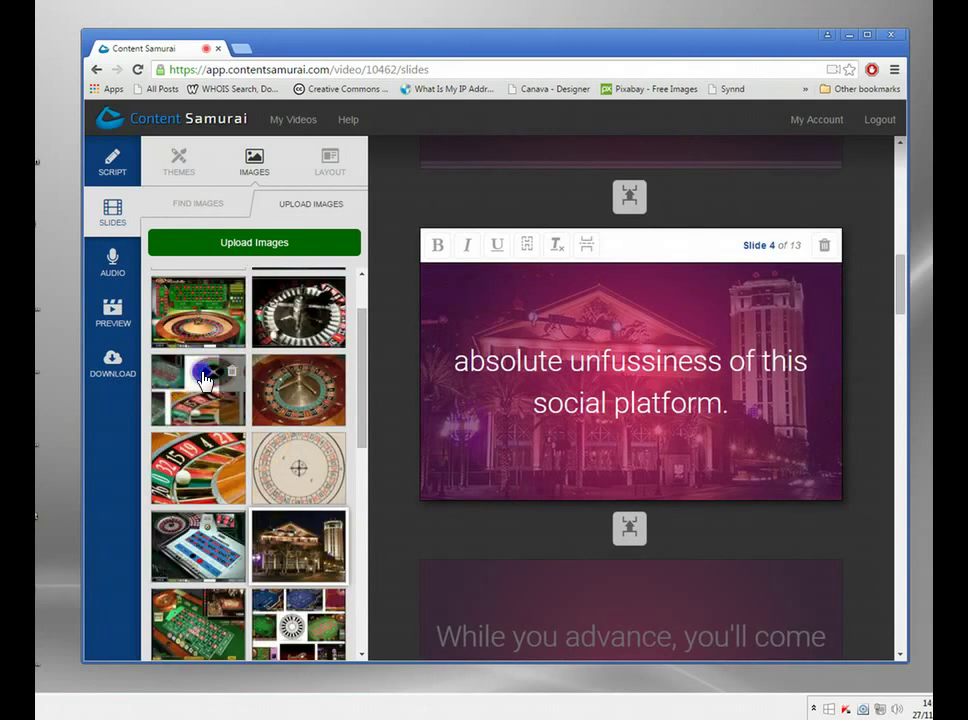
click(212, 385)
scroll(420, 490, down, 2)
click(282, 400)
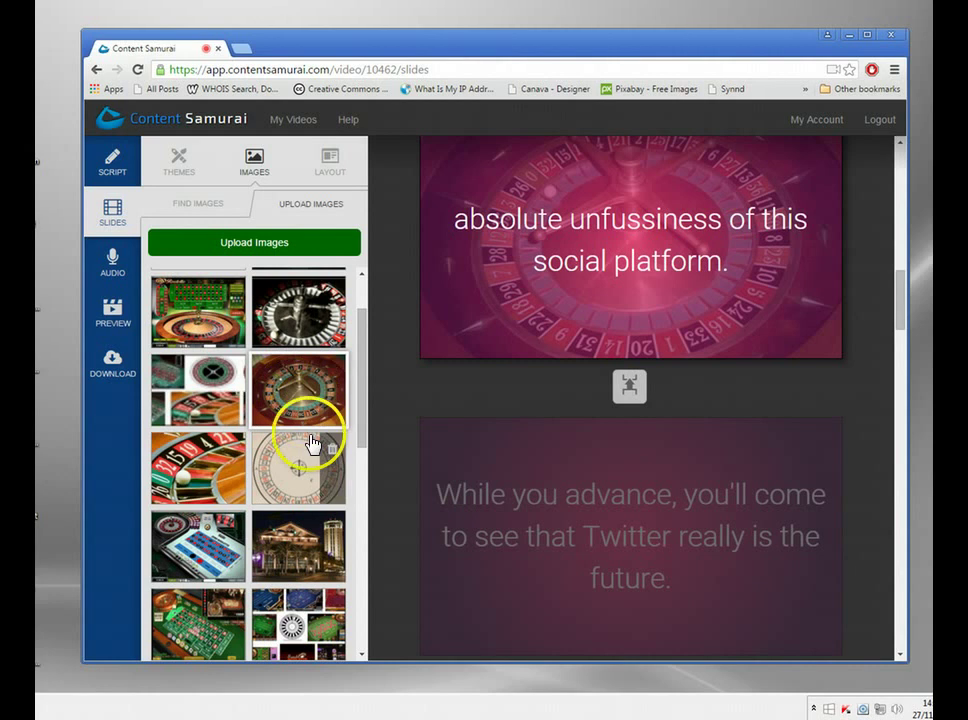
scroll(462, 385, down, 5)
scroll(510, 373, down, 10)
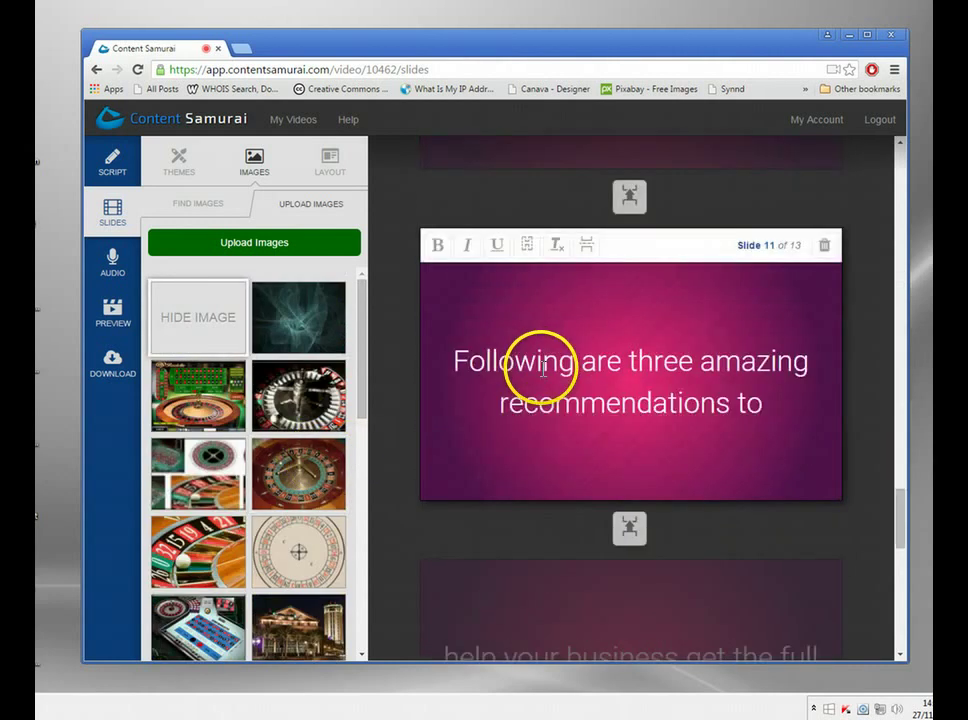
scroll(754, 426, up, 4)
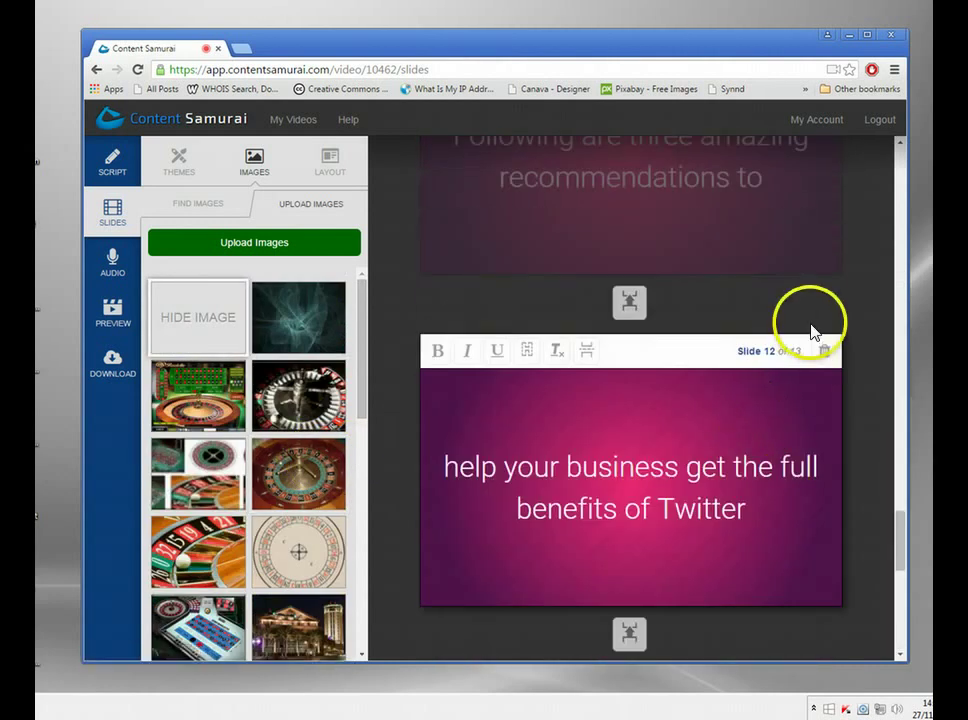
Delete slides 12 down to 9, confirming each deletion.
click(825, 352)
click(528, 180)
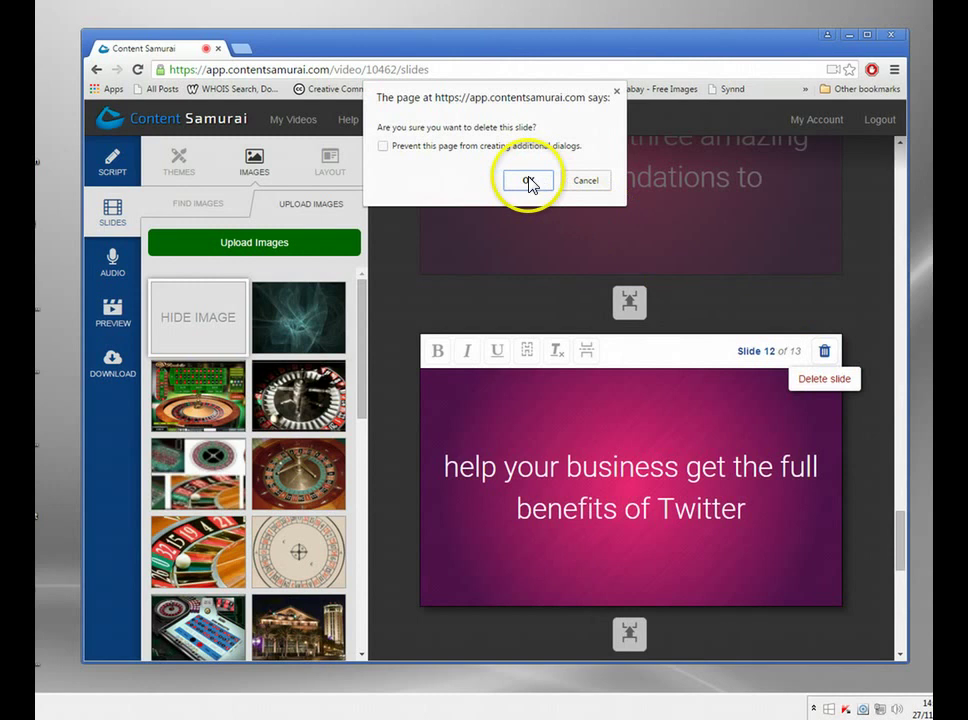
scroll(741, 340, up, 6)
scroll(790, 390, down, 5)
scroll(817, 417, down, 5)
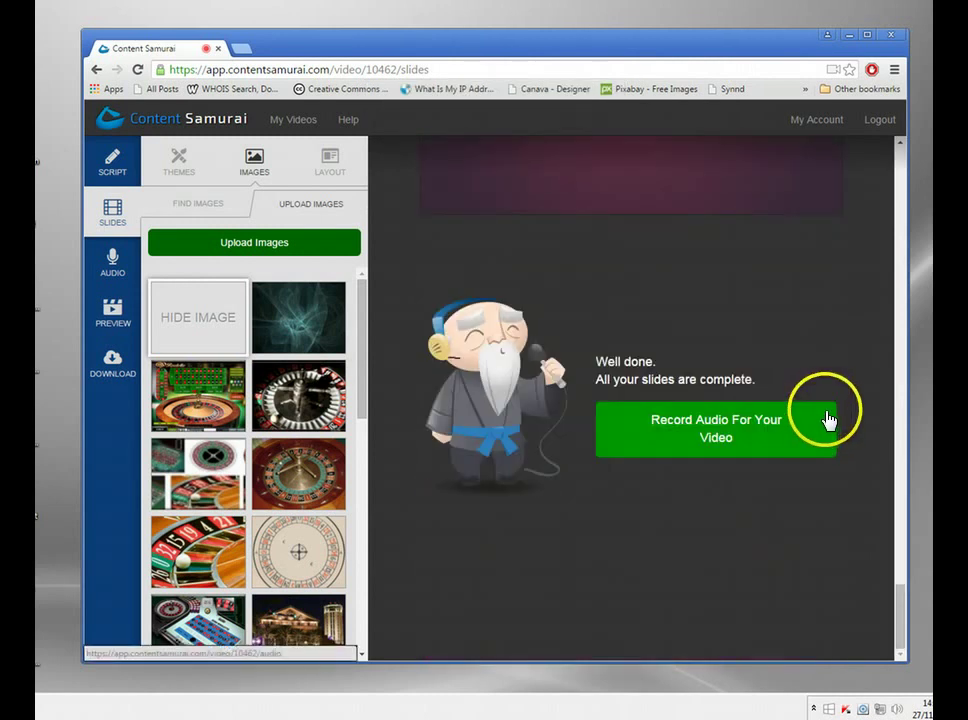
scroll(828, 417, up, 6)
click(825, 281)
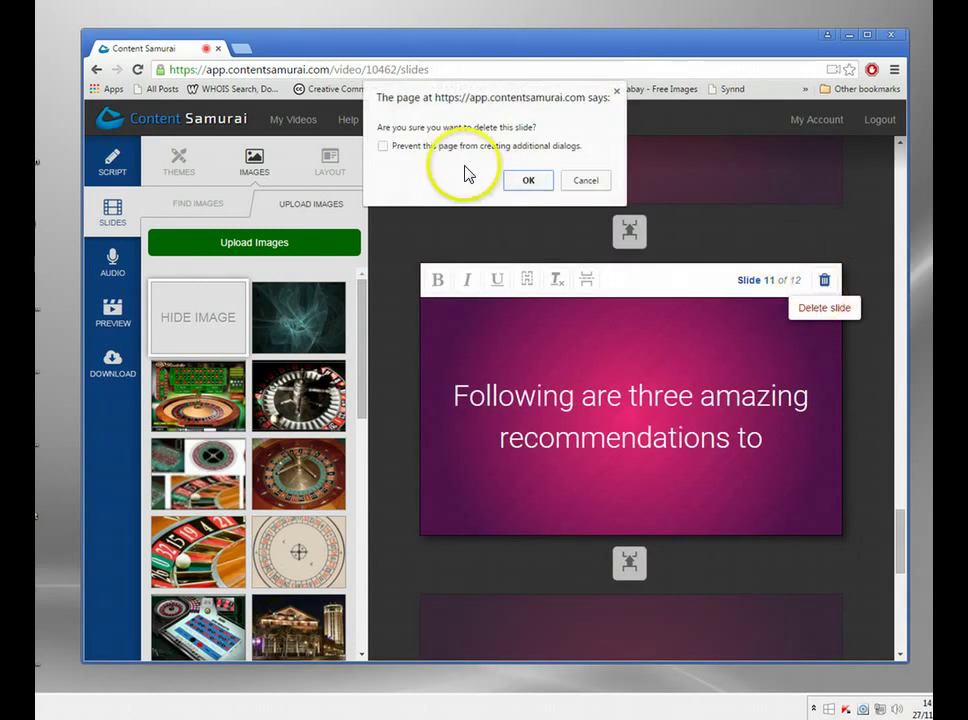
click(527, 180)
click(817, 281)
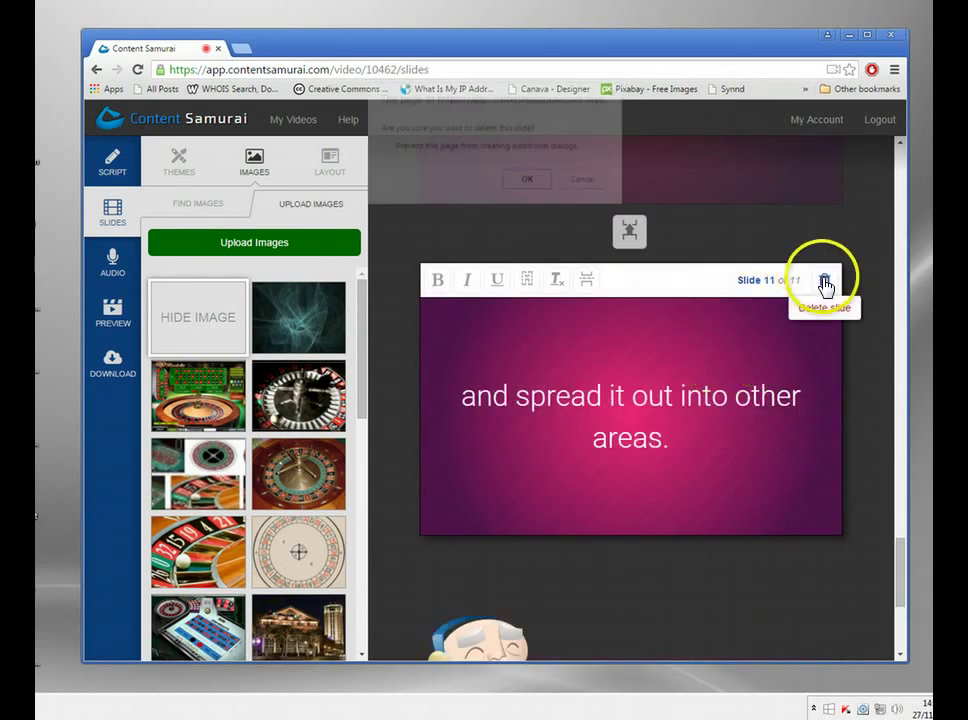
click(540, 184)
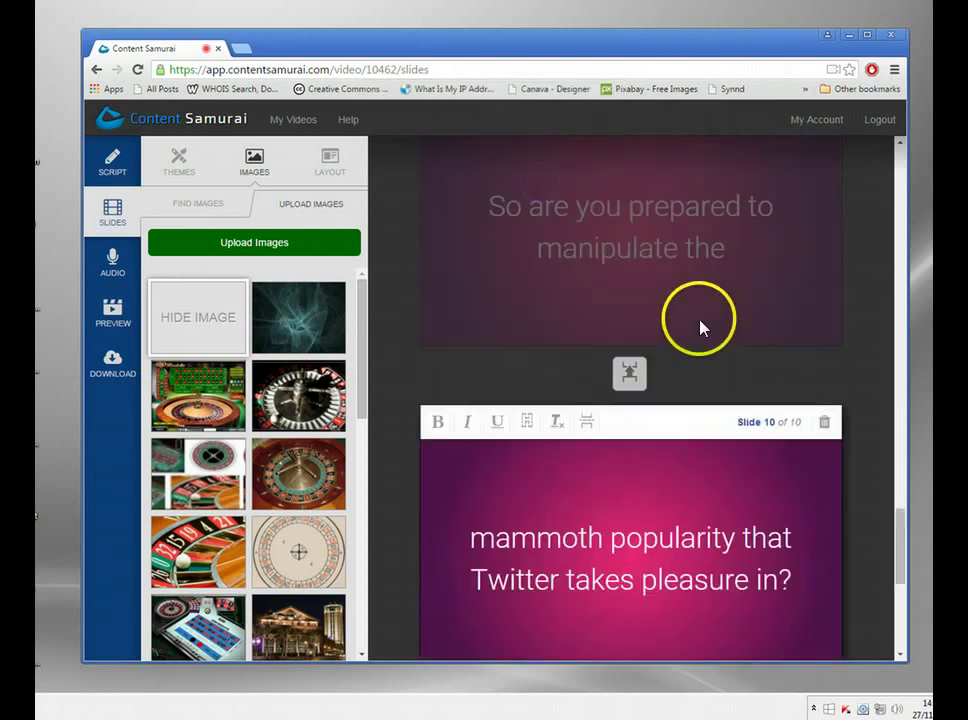
click(824, 421)
click(528, 181)
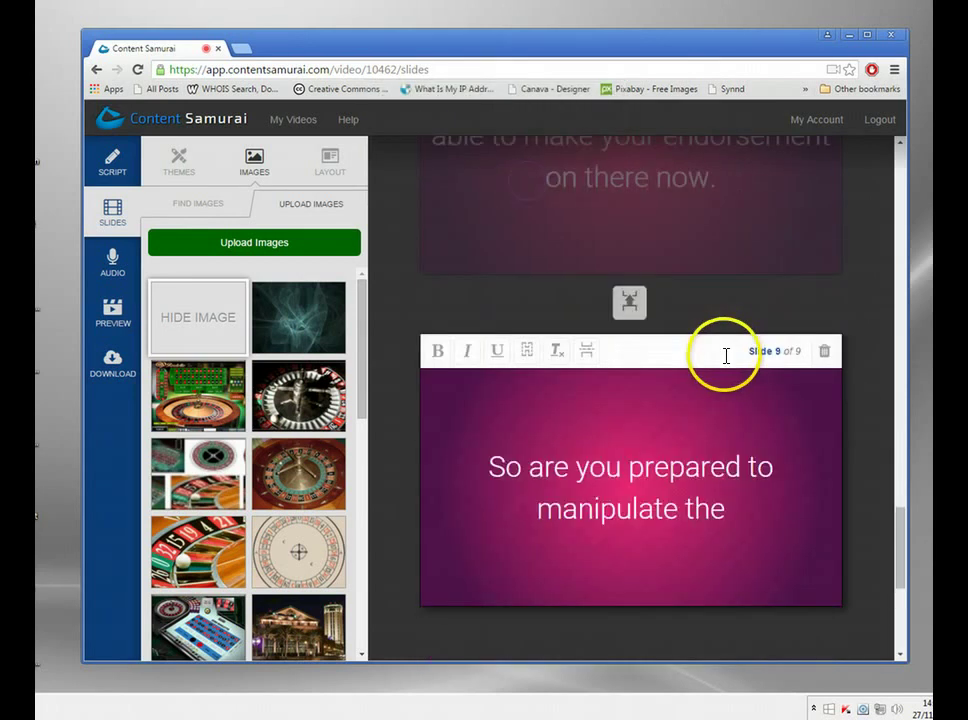
scroll(726, 357, up, 3)
click(825, 281)
click(540, 188)
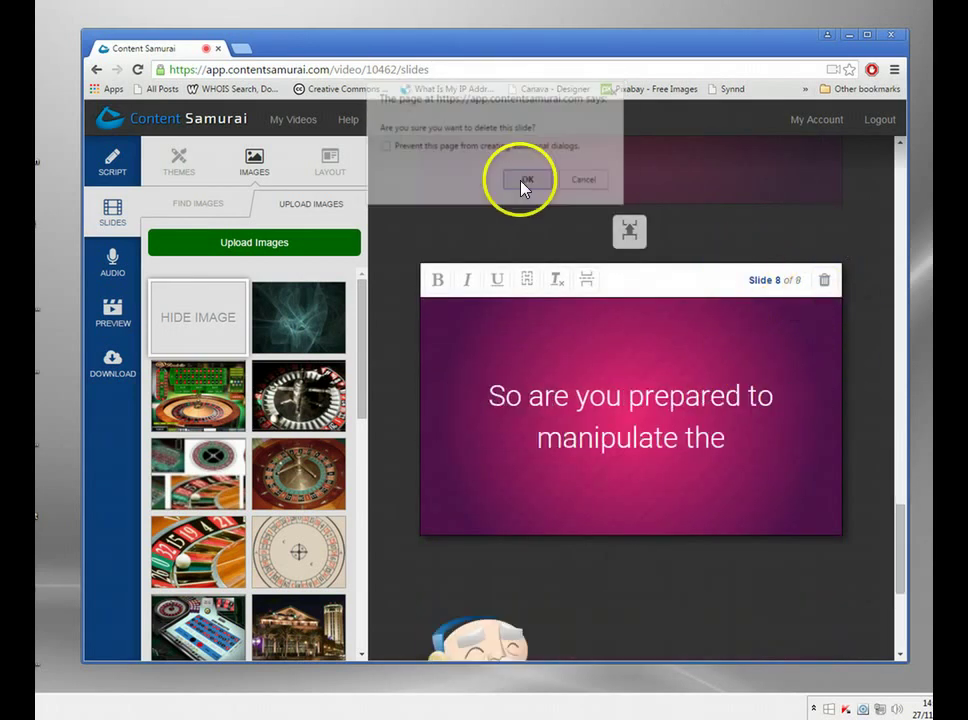
Delete slides 8 down to 4, leaving only the first three slides.
click(825, 280)
click(527, 183)
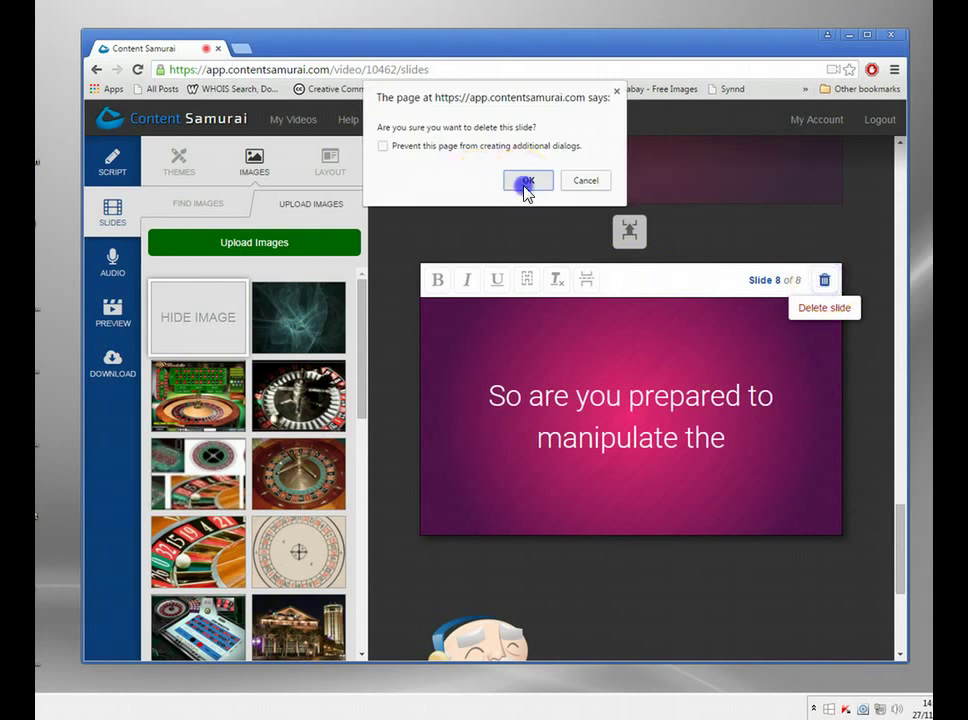
scroll(713, 335, up, 3)
click(828, 424)
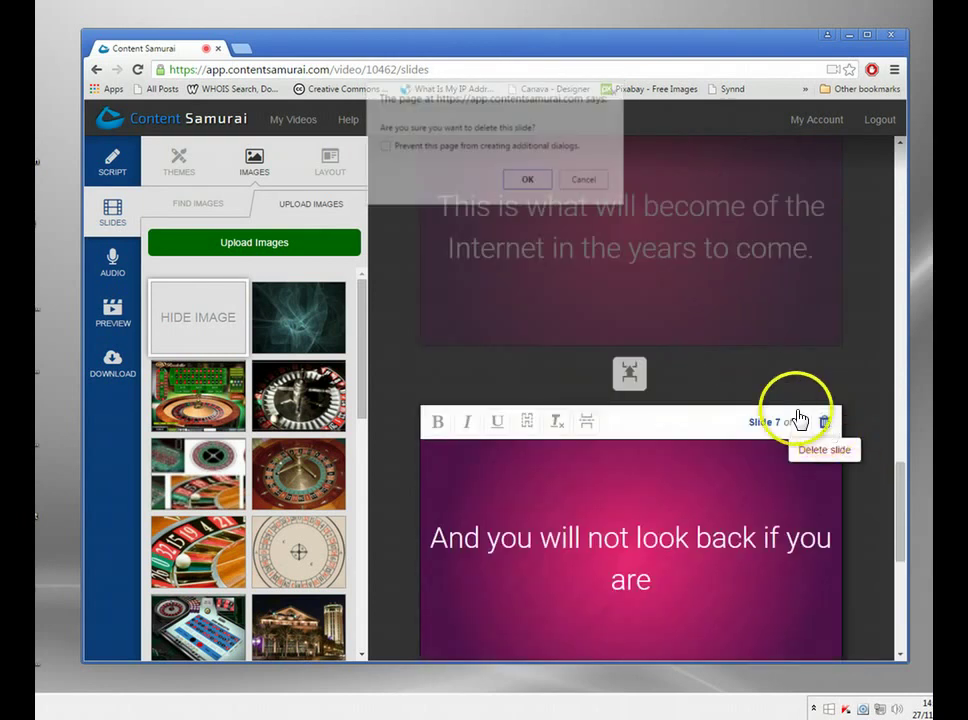
click(529, 184)
scroll(750, 350, up, 3)
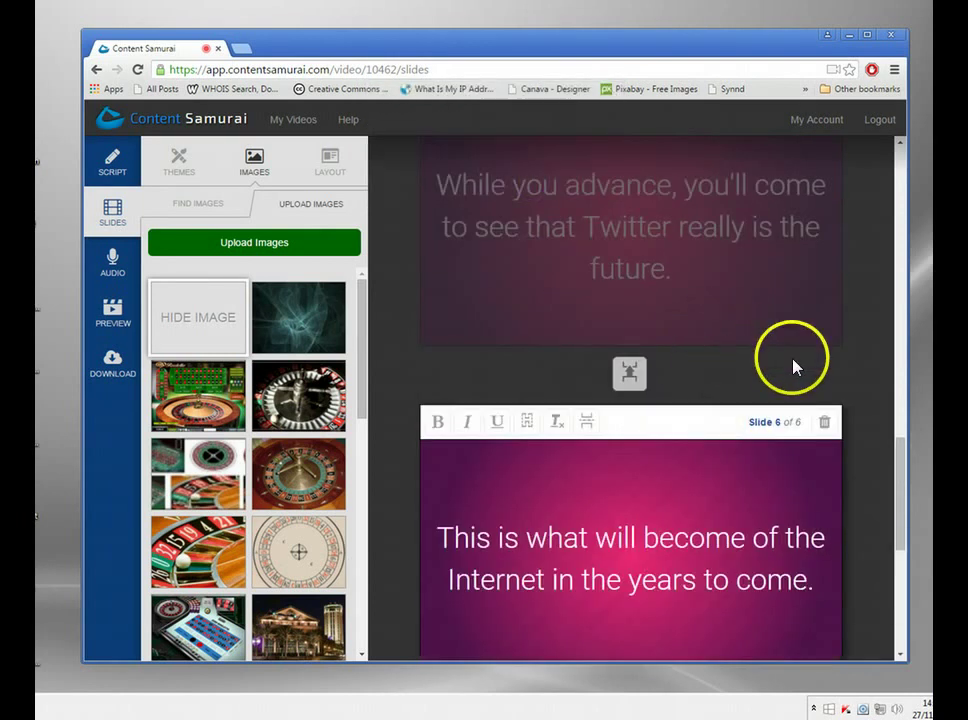
click(825, 422)
click(531, 181)
scroll(719, 328, up, 4)
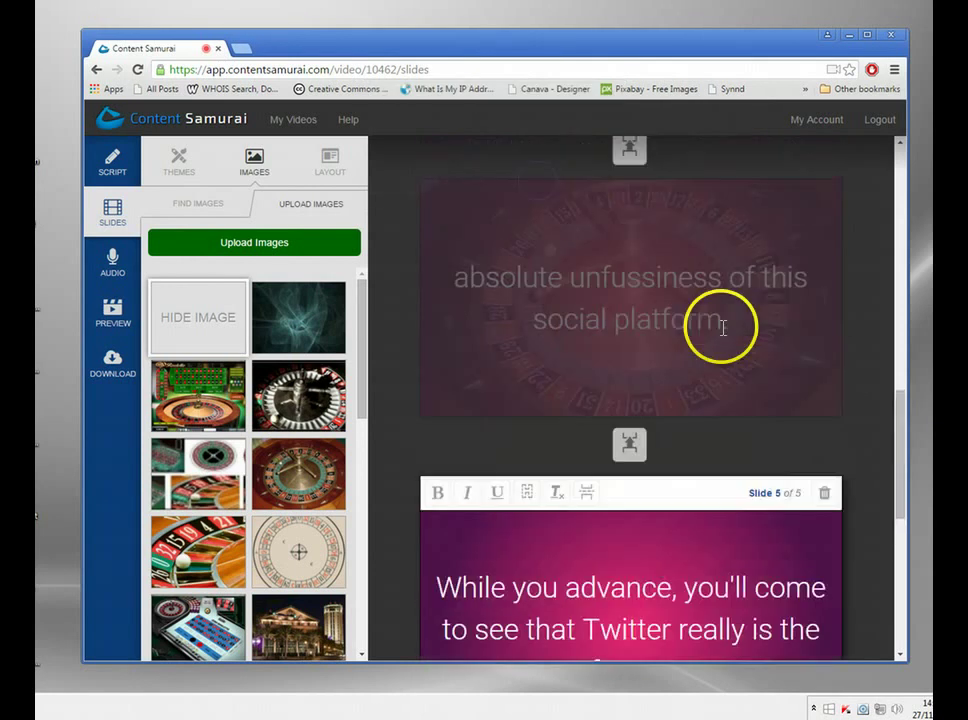
scroll(847, 380, down, 3)
click(829, 257)
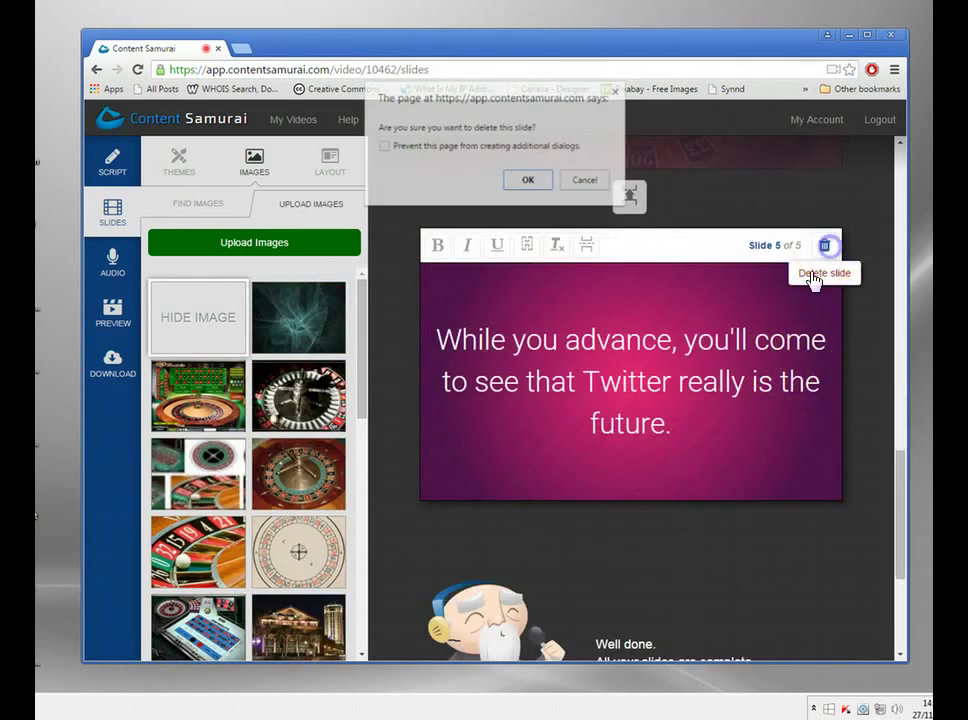
click(533, 181)
scroll(740, 290, up, 3)
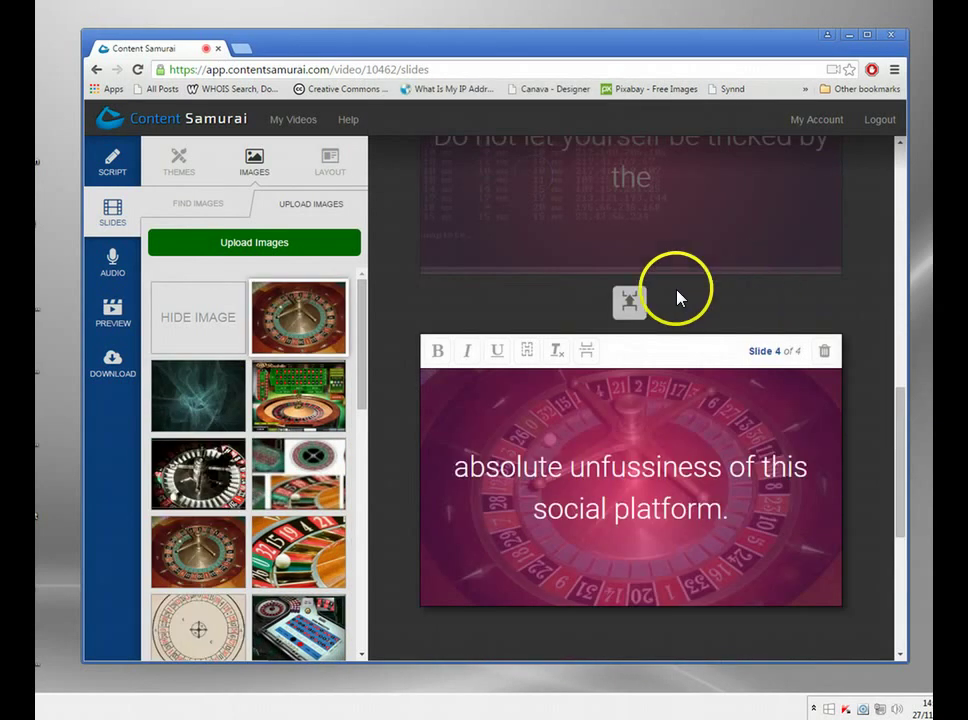
scroll(630, 280, down, 2)
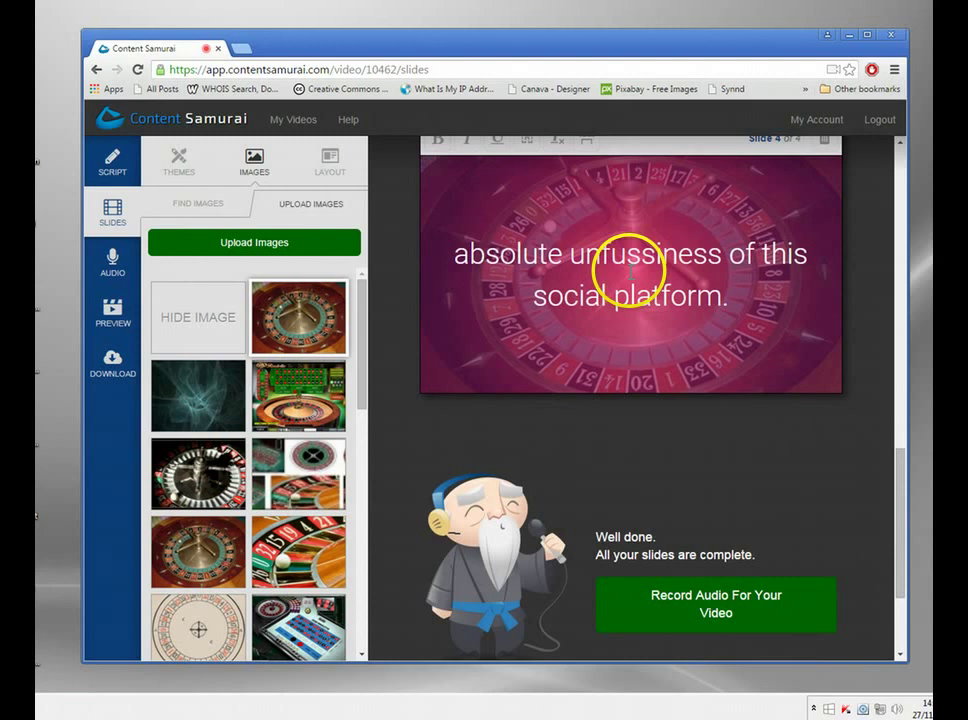
scroll(640, 290, up, 2)
click(806, 353)
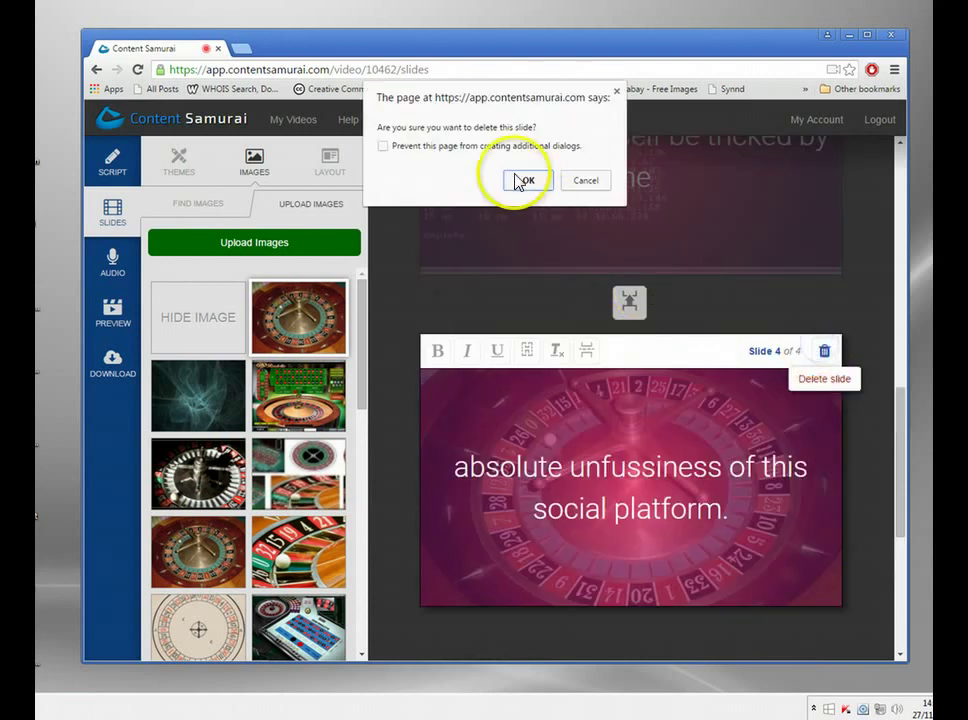
click(521, 181)
scroll(768, 362, up, 8)
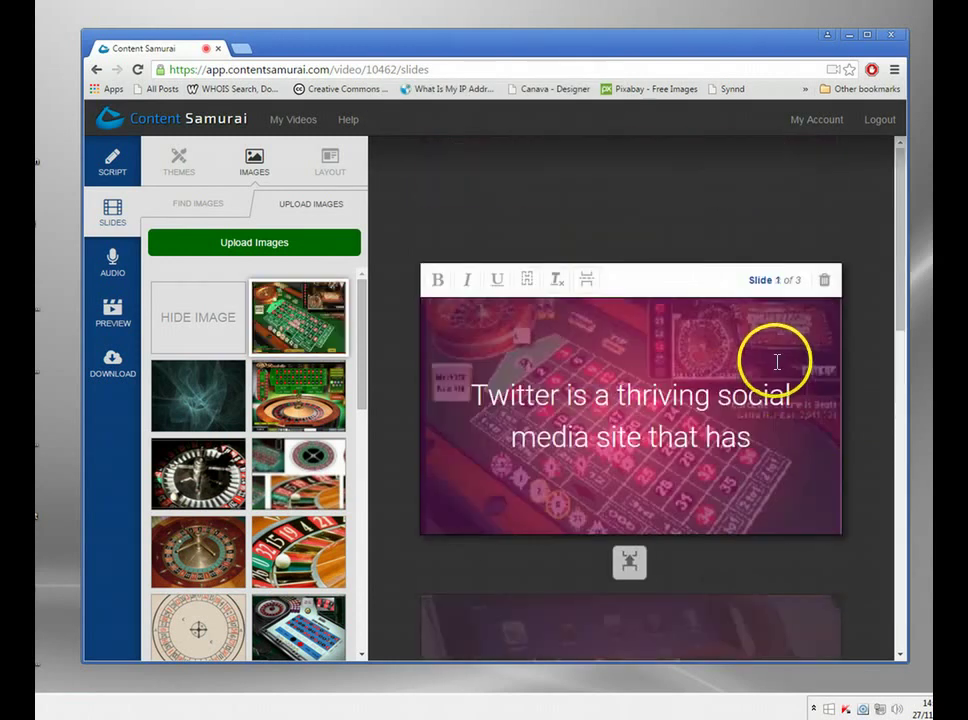
scroll(771, 362, down, 5)
Preview the Allure background track, then set the background music back to None.
scroll(770, 365, down, 4)
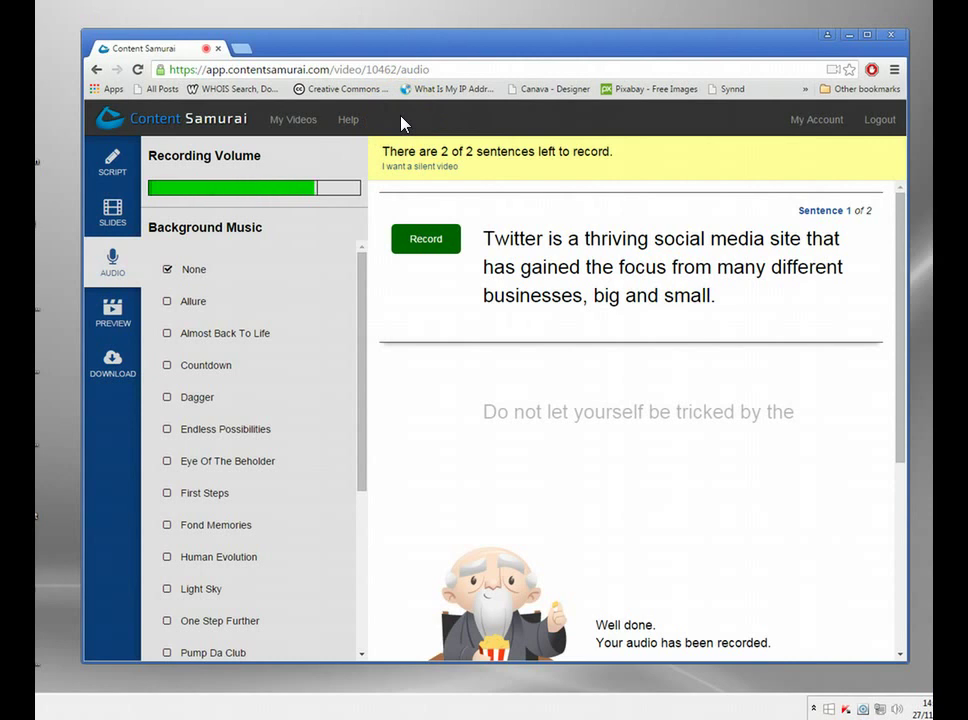
click(190, 319)
click(313, 316)
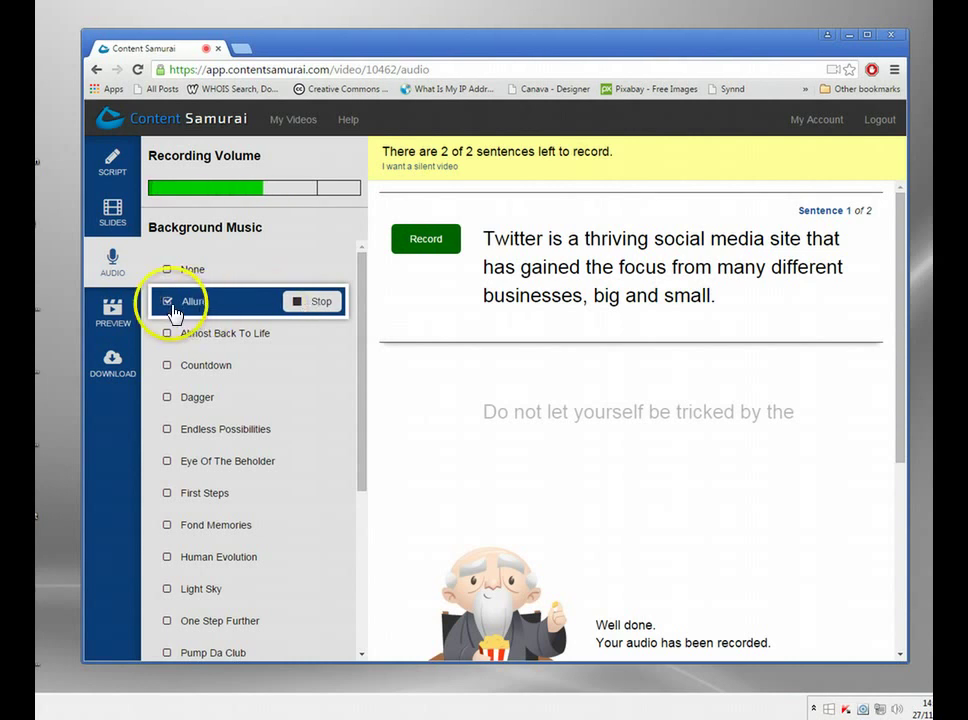
click(167, 272)
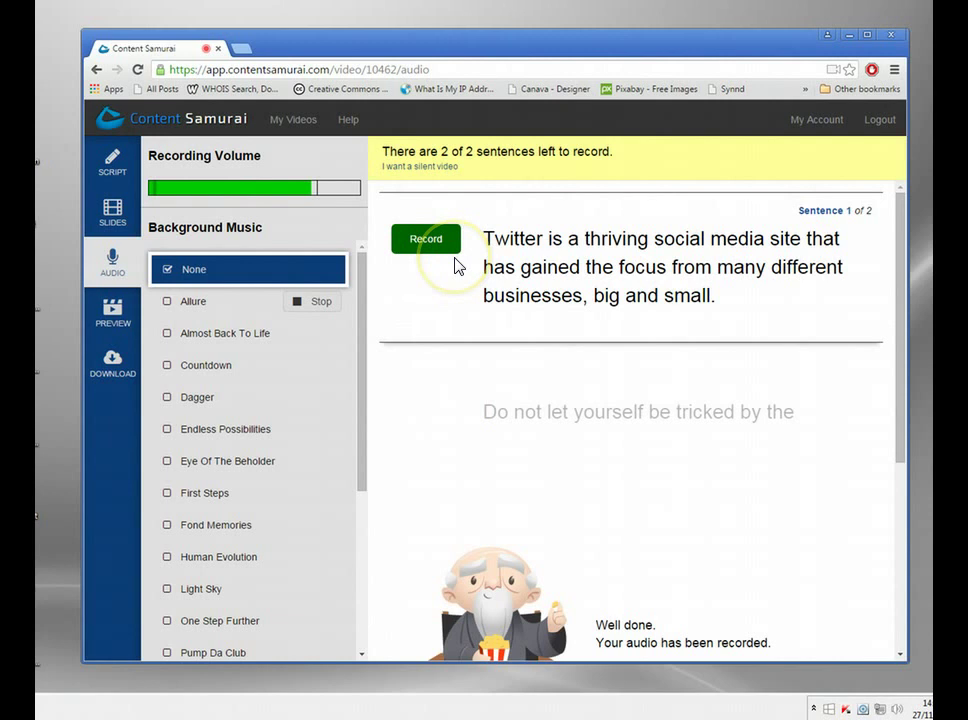
Record the narration for sentence 1 and advance to sentence 2.
click(425, 243)
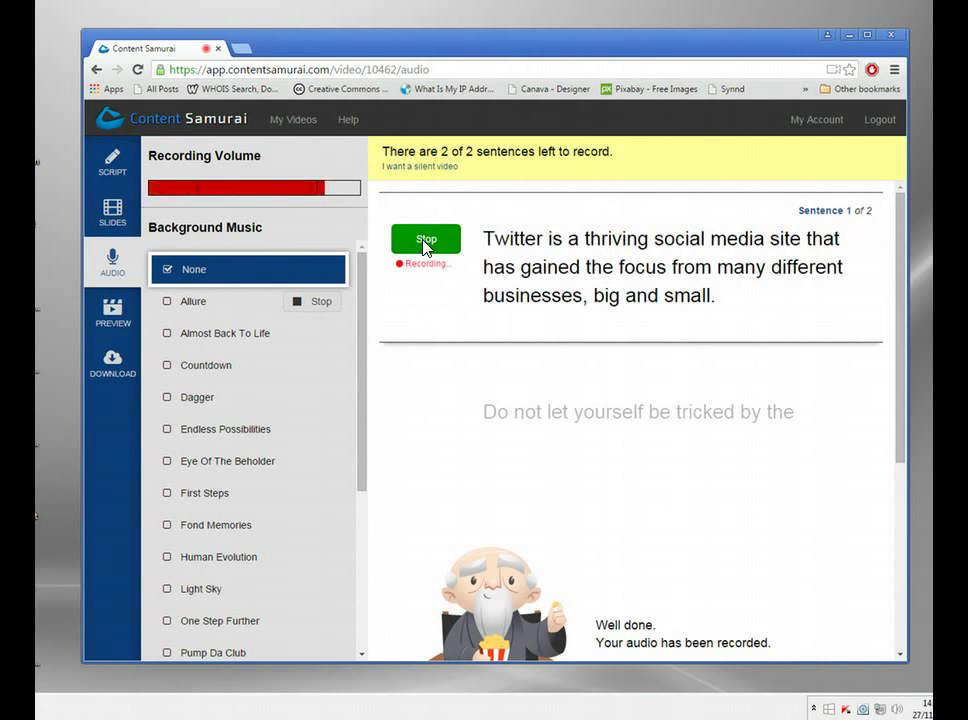
click(425, 245)
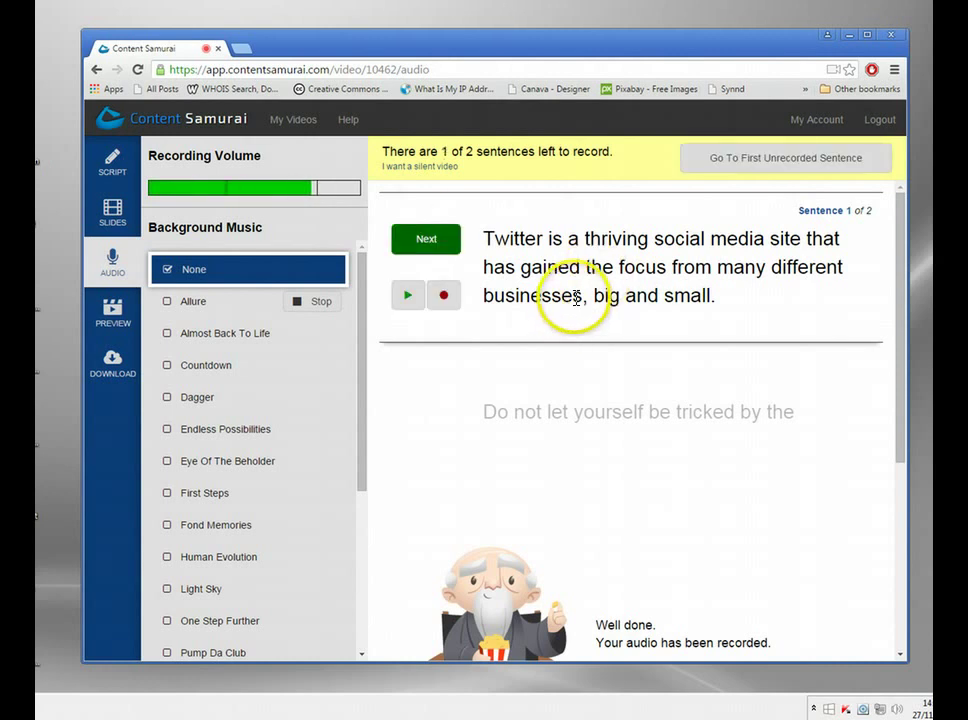
click(432, 248)
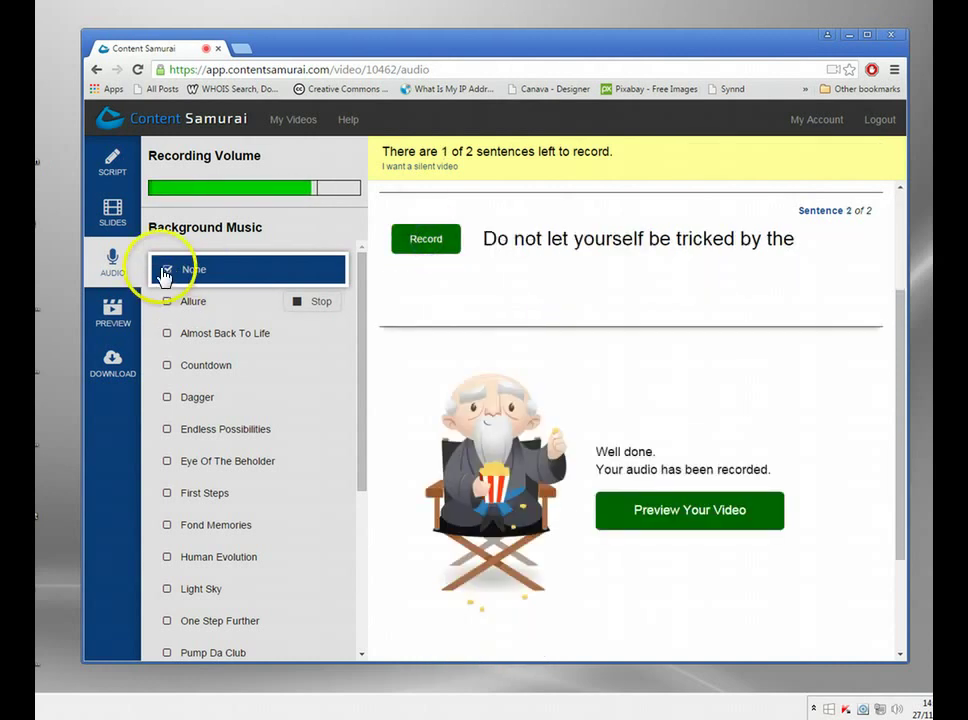
Stop the Allure music preview and record the narration for sentence 2.
click(305, 311)
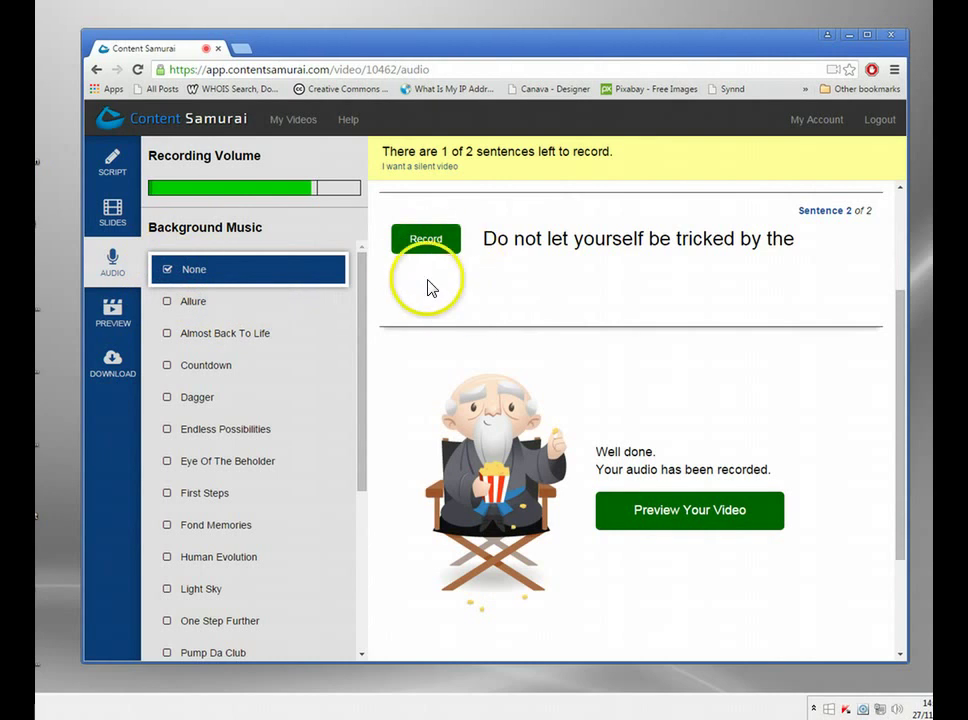
scroll(503, 339, up, 1)
click(428, 312)
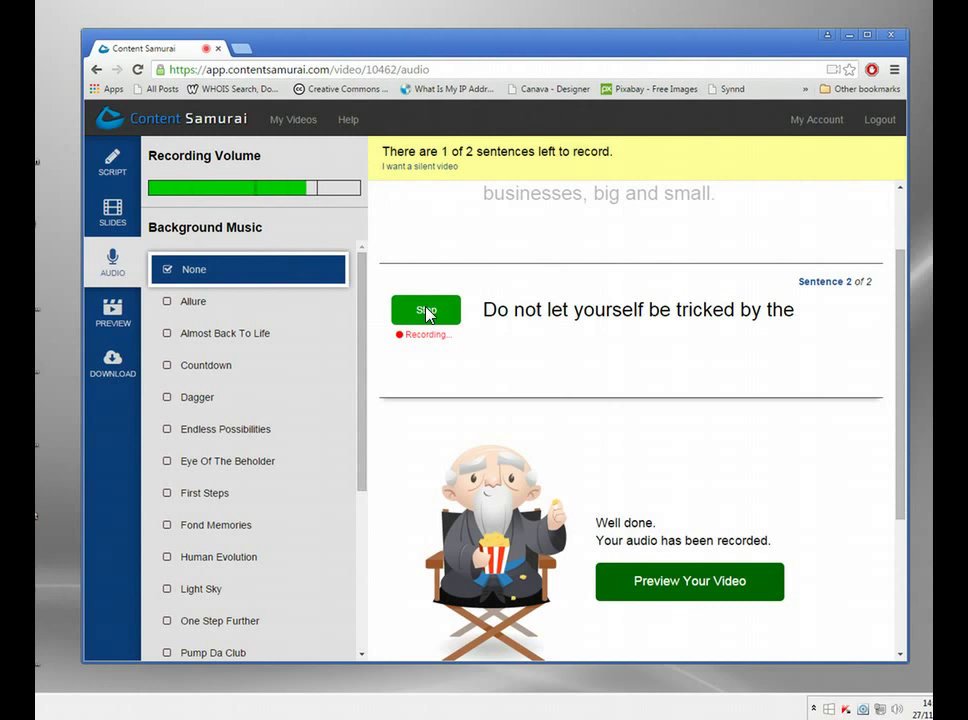
click(415, 305)
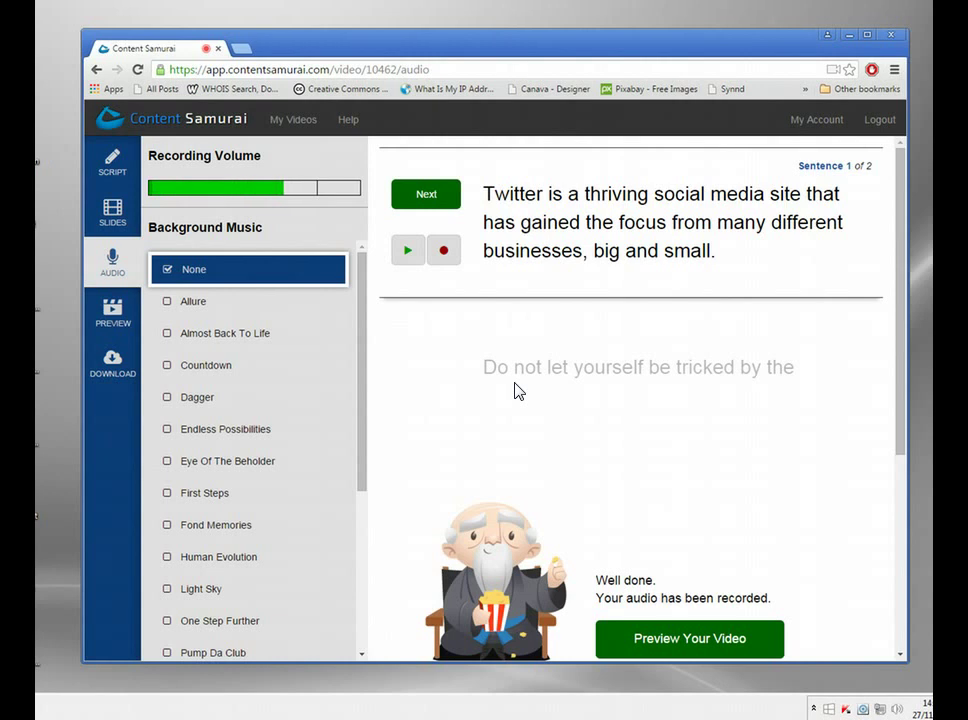
scroll(640, 420, down, 3)
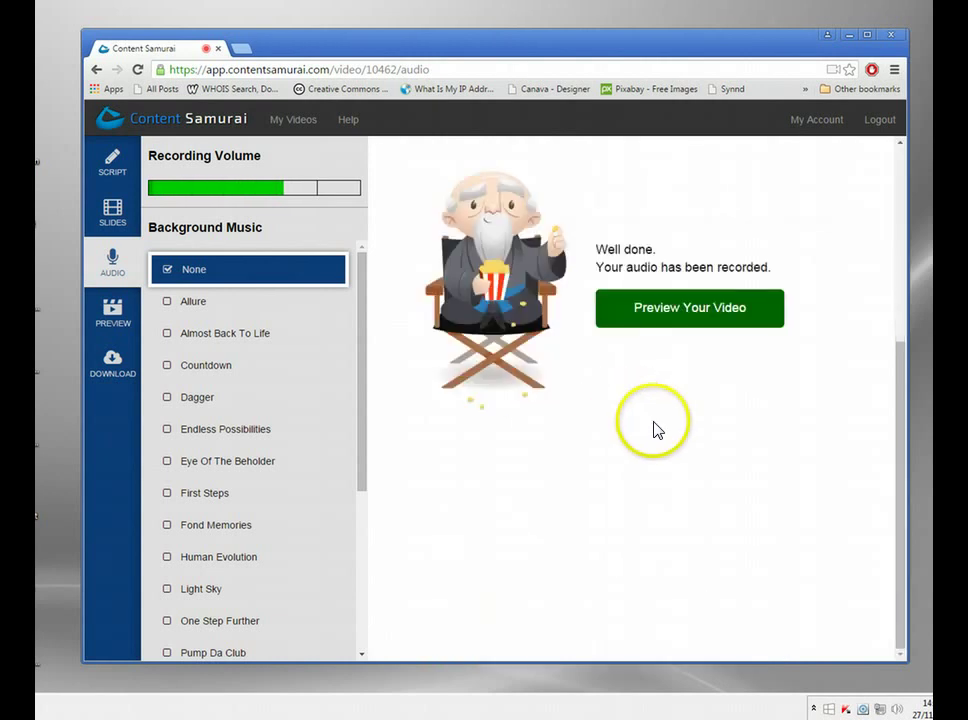
Watch the 0:11 video preview and approve it with Looks Good, Continue.
click(708, 316)
click(643, 506)
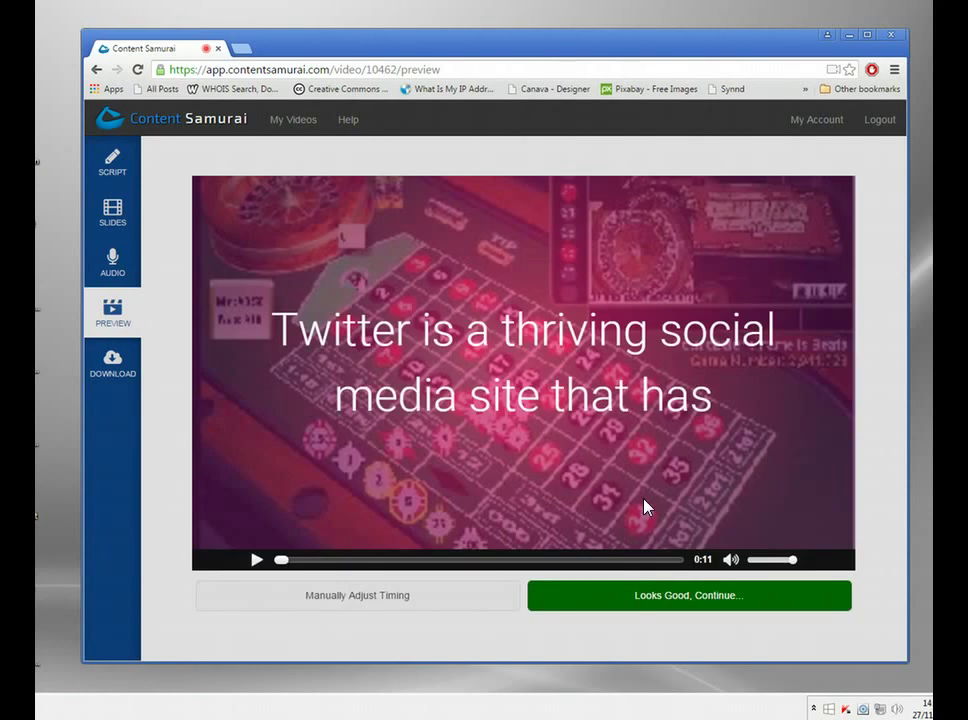
click(257, 562)
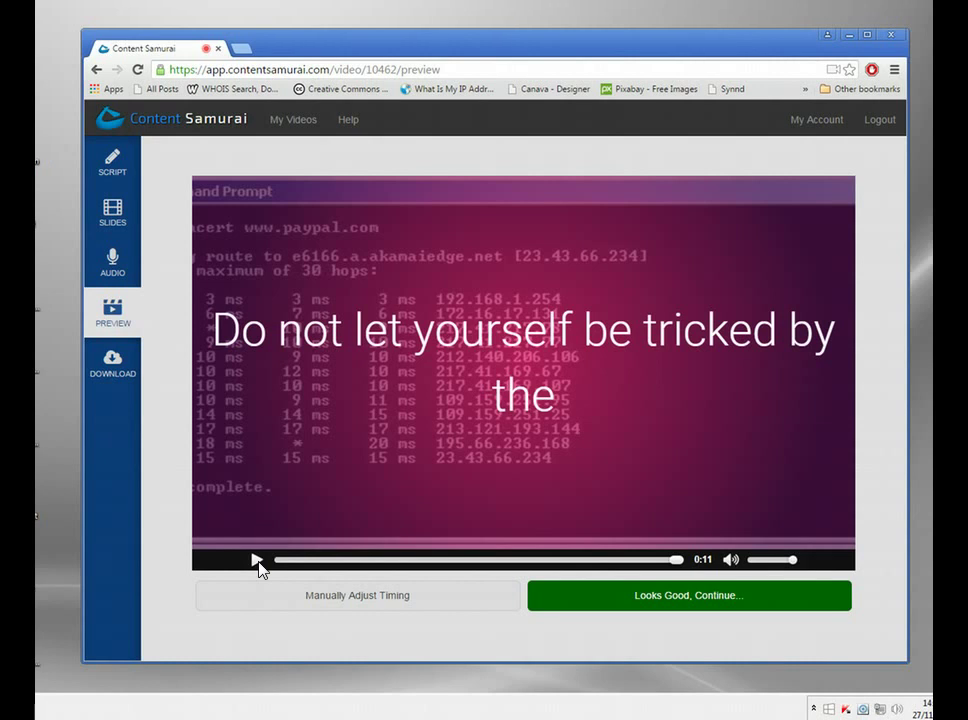
click(715, 598)
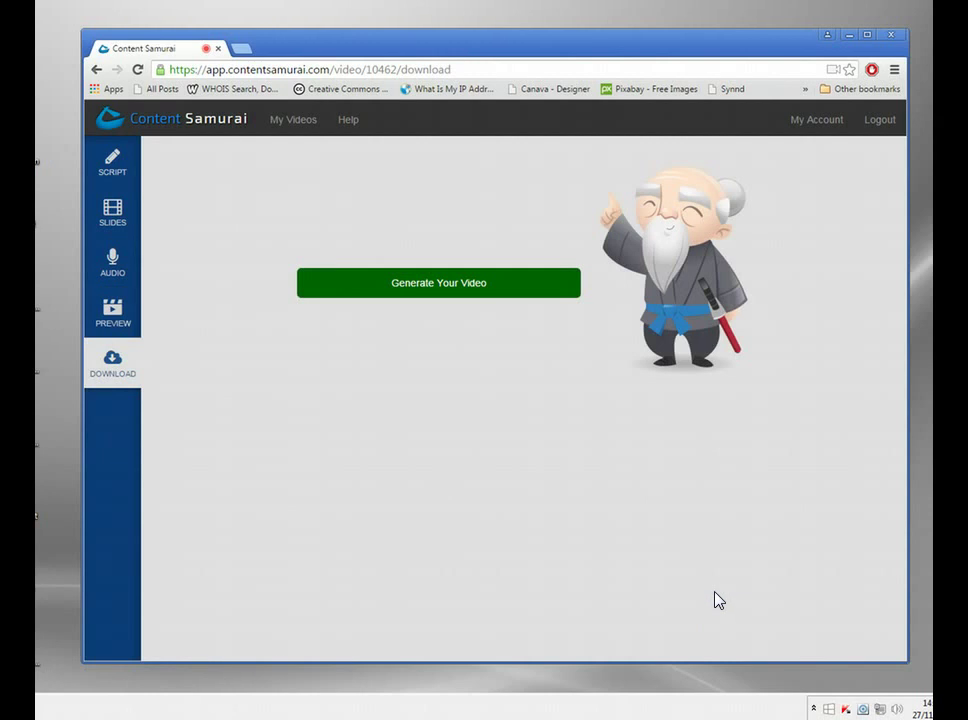
Generate the final video so it becomes available for download.
click(447, 282)
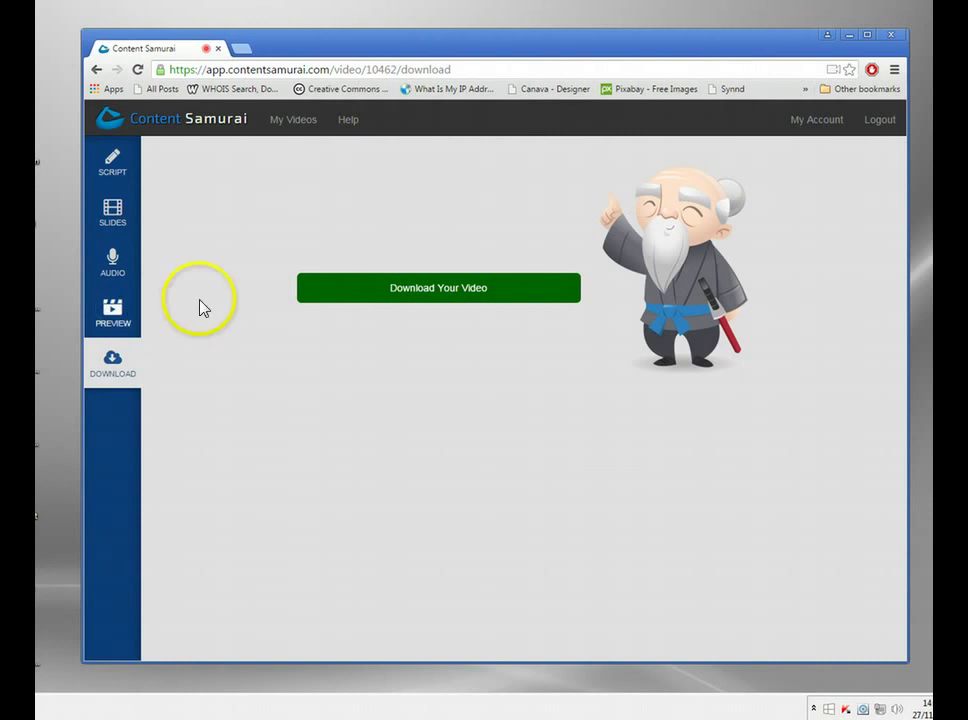
Download the finished Twitter-for-business video and open the saved video.mp4 file.
click(468, 302)
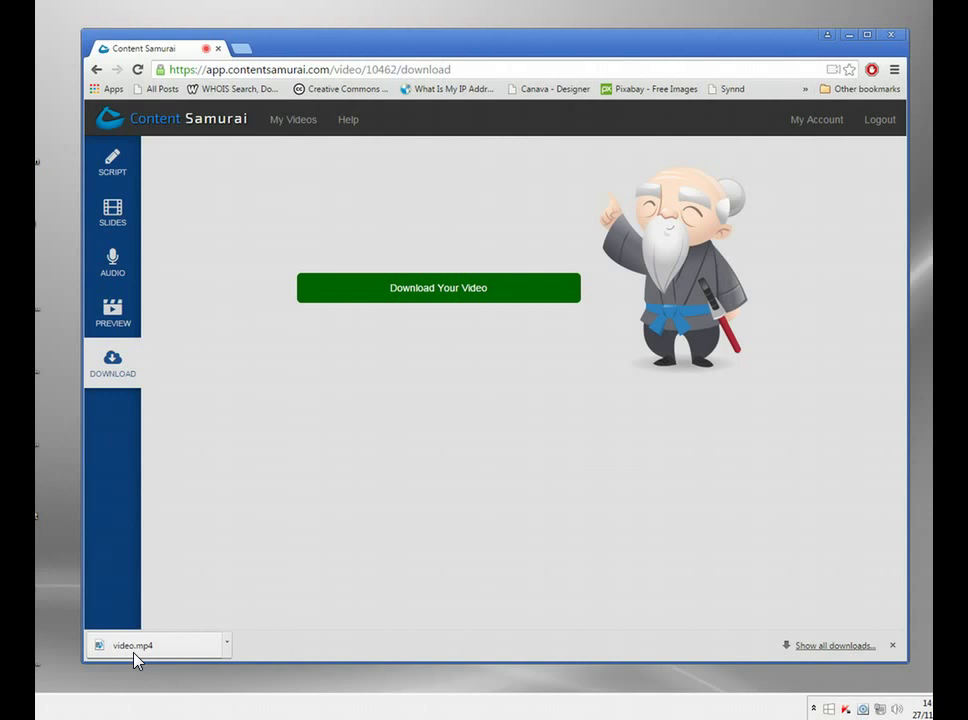
click(133, 658)
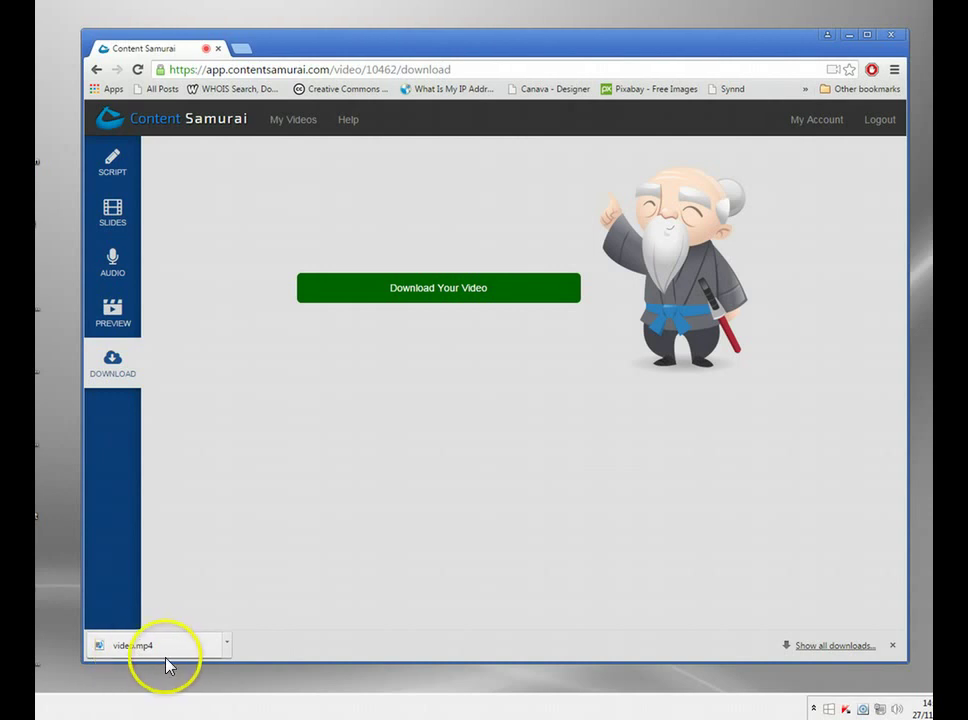